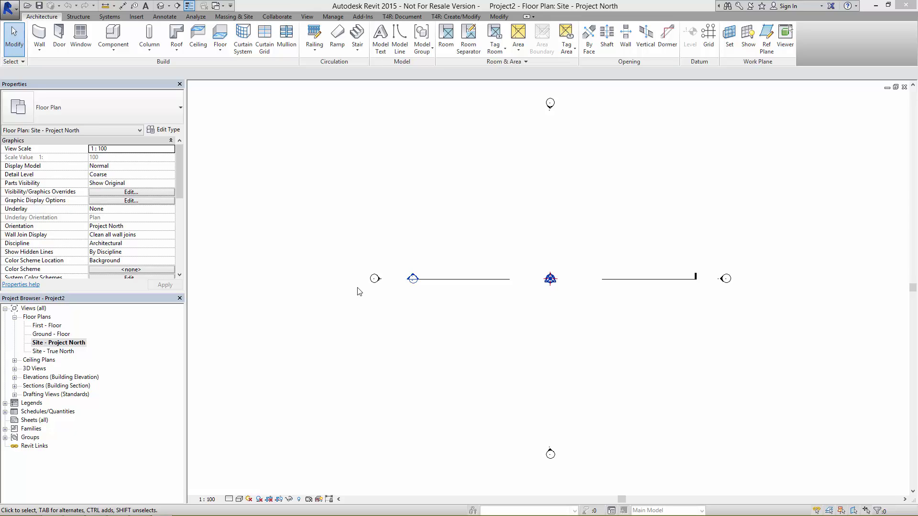
Insert the google_maps_nolabels.png image into the site plan, placed centred on the project base point
{"action": "left_click", "coordinate": [136, 17]}
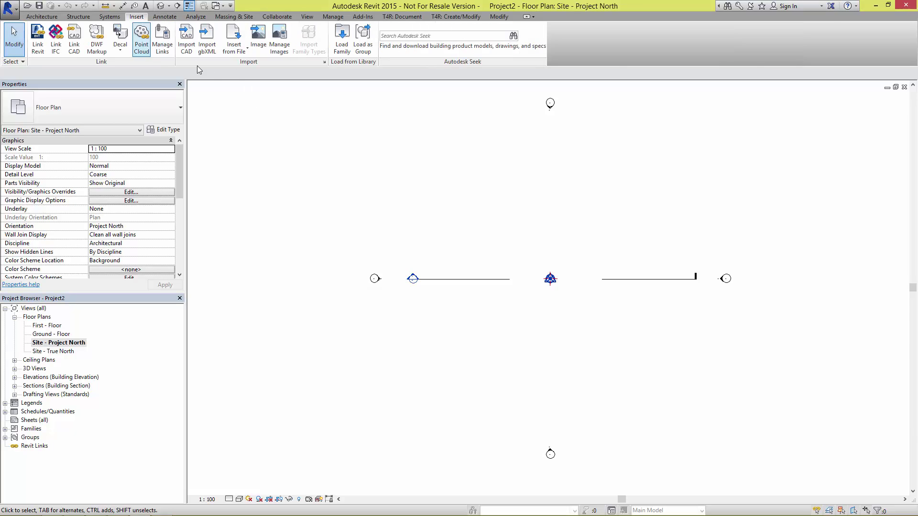
{"action": "left_click", "coordinate": [258, 42]}
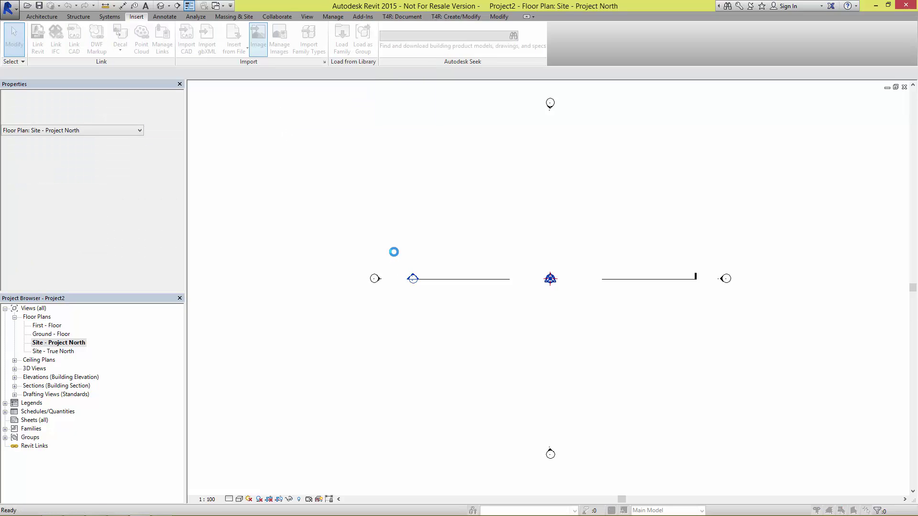
{"action": "left_click", "coordinate": [263, 157]}
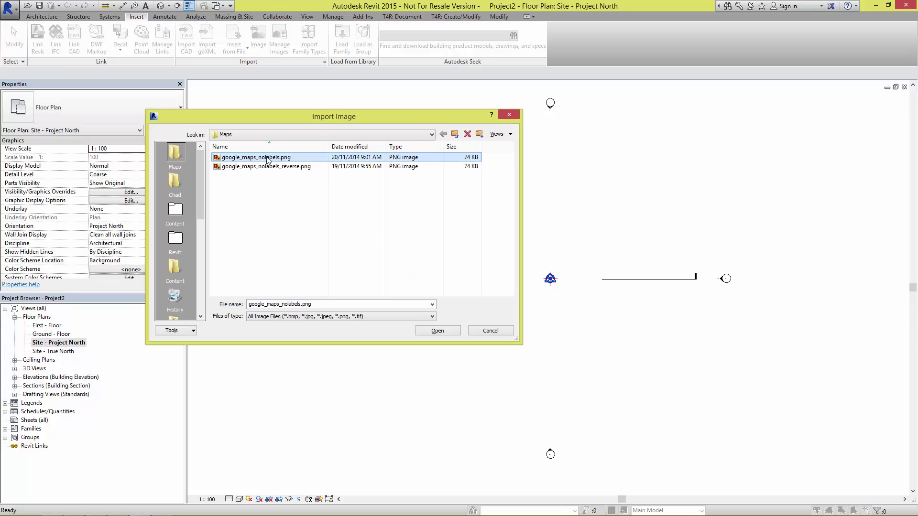
{"action": "left_click", "coordinate": [431, 331]}
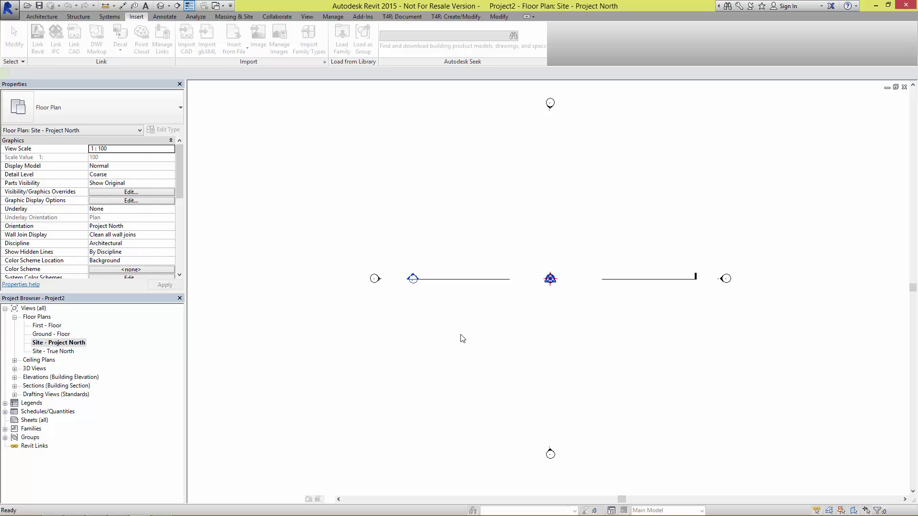
{"action": "left_click", "coordinate": [550, 279]}
{"action": "key", "text": "Escape"}
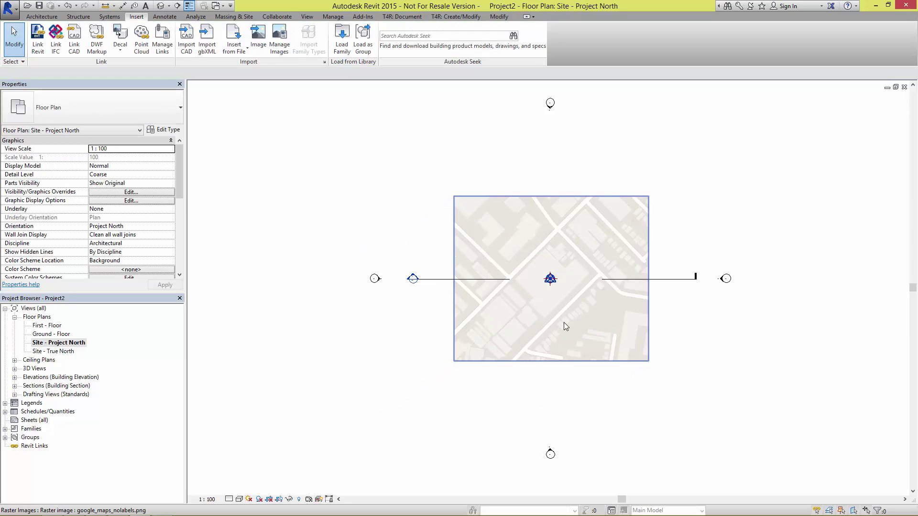
Scale the selected map image up by entering a new length of 8300000
{"action": "middle_click_drag", "start_coordinate": [565, 331], "coordinate": [517, 322]}
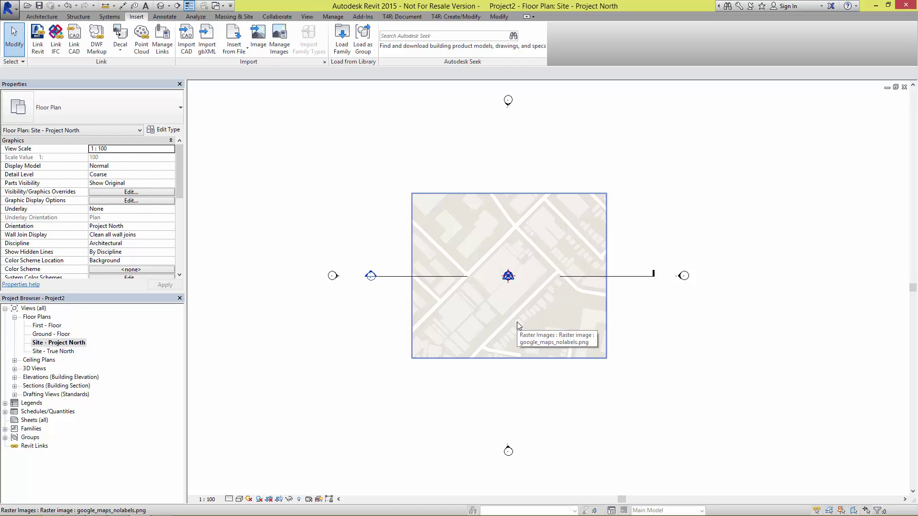
{"action": "left_click", "coordinate": [517, 322]}
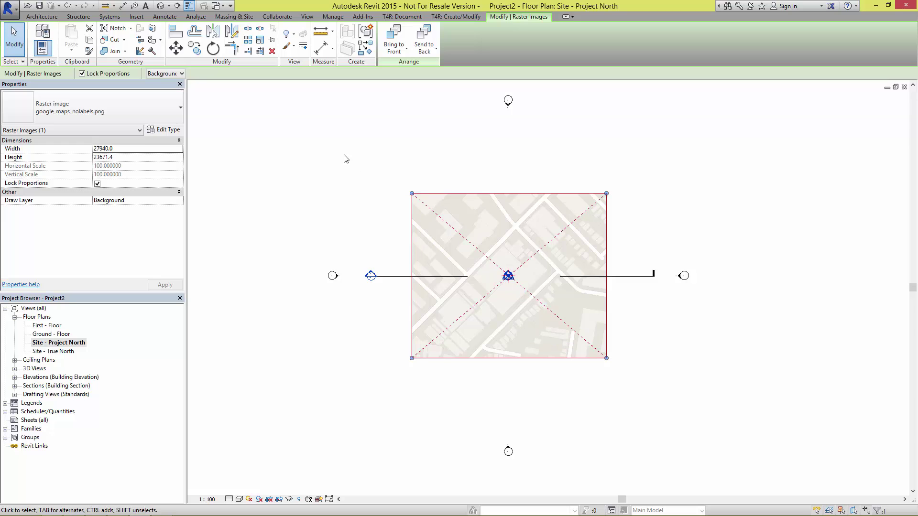
{"action": "left_click", "coordinate": [260, 41]}
{"action": "scroll", "coordinate": [523, 294], "scroll_direction": "up", "scroll_amount": 5}
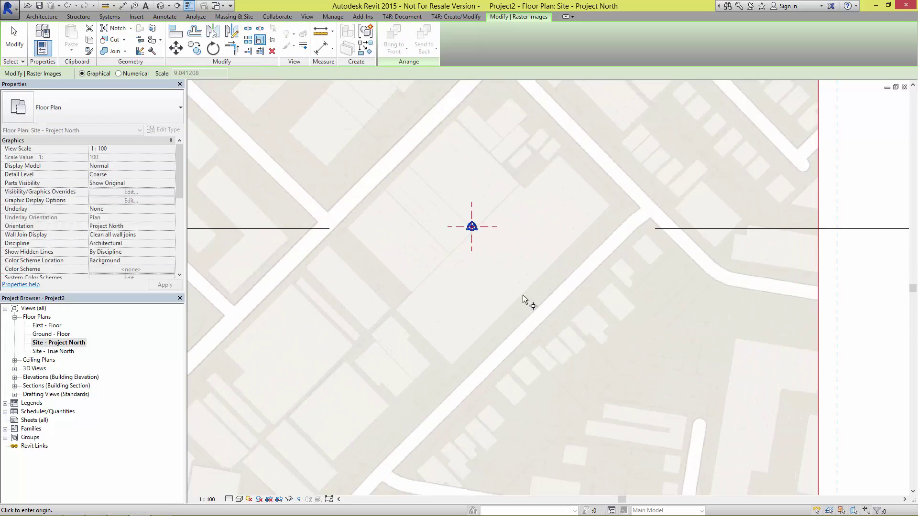
{"action": "middle_click_drag", "start_coordinate": [527, 305], "coordinate": [523, 321]}
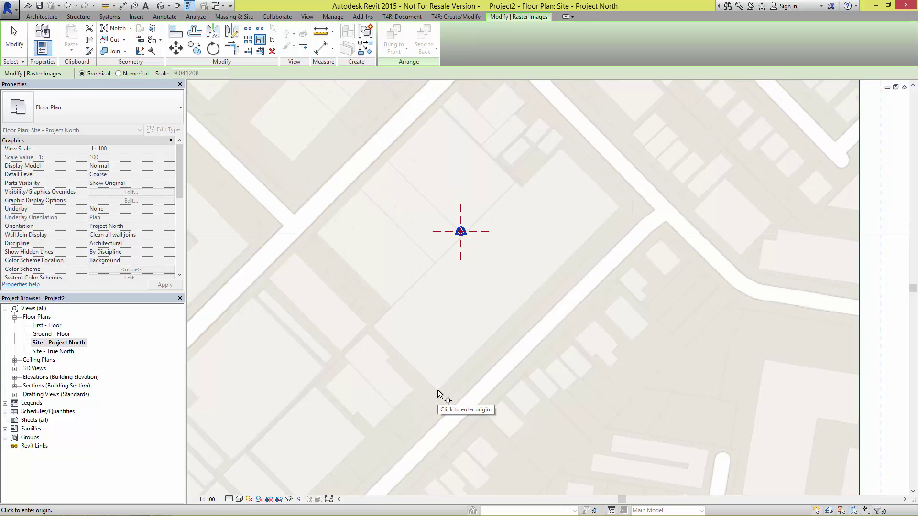
{"action": "left_click", "coordinate": [437, 391]}
{"action": "scroll", "coordinate": [607, 215], "scroll_direction": "up", "scroll_amount": 4}
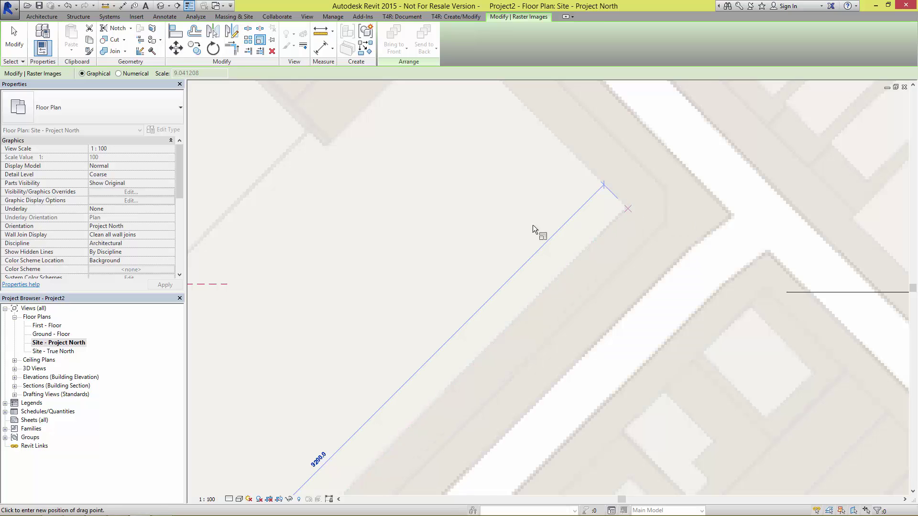
{"action": "scroll", "coordinate": [492, 231], "scroll_direction": "down", "scroll_amount": 4}
{"action": "type", "text": "8300000"}
{"action": "key", "text": "Return"}
Move the enlarged map so its centre snaps onto the project base point
{"action": "scroll", "coordinate": [479, 260], "scroll_direction": "down", "scroll_amount": 8}
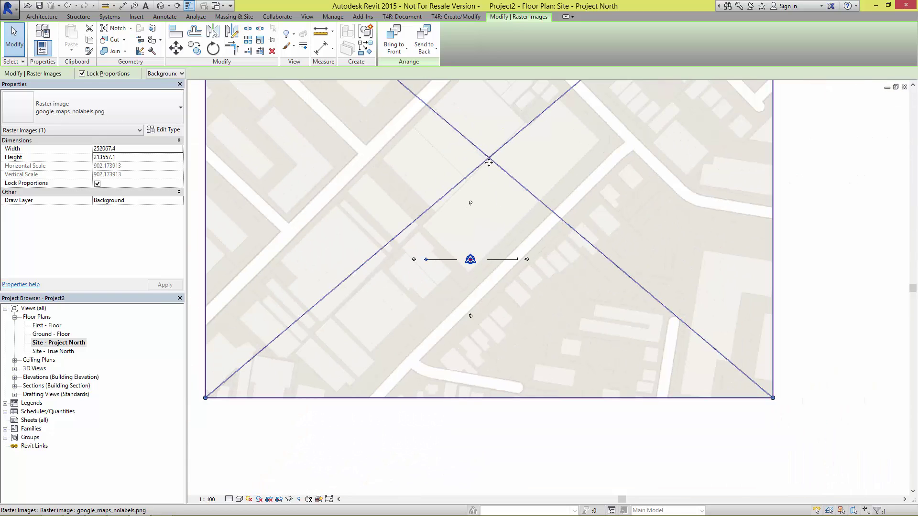
{"action": "left_click_drag", "start_coordinate": [488, 163], "coordinate": [470, 260]}
{"action": "middle_click_drag", "start_coordinate": [523, 277], "coordinate": [516, 288]}
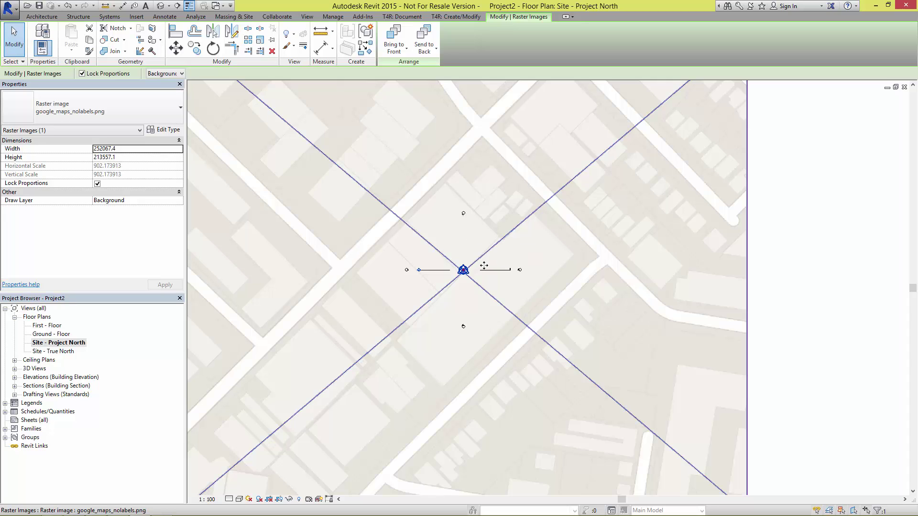
{"action": "scroll", "coordinate": [471, 242], "scroll_direction": "down", "scroll_amount": 2}
{"action": "key", "text": "Escape"}
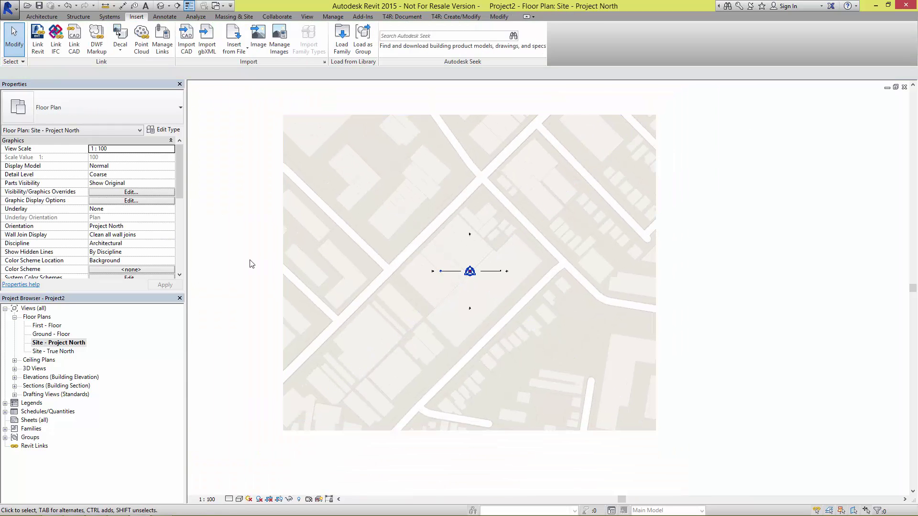
{"action": "left_click", "coordinate": [161, 6]}
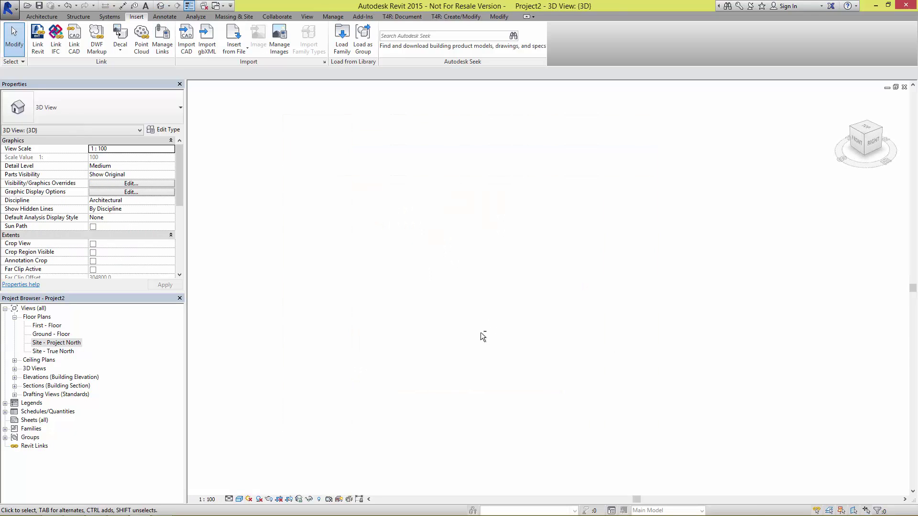
{"action": "key", "text": "ctrl+Tab"}
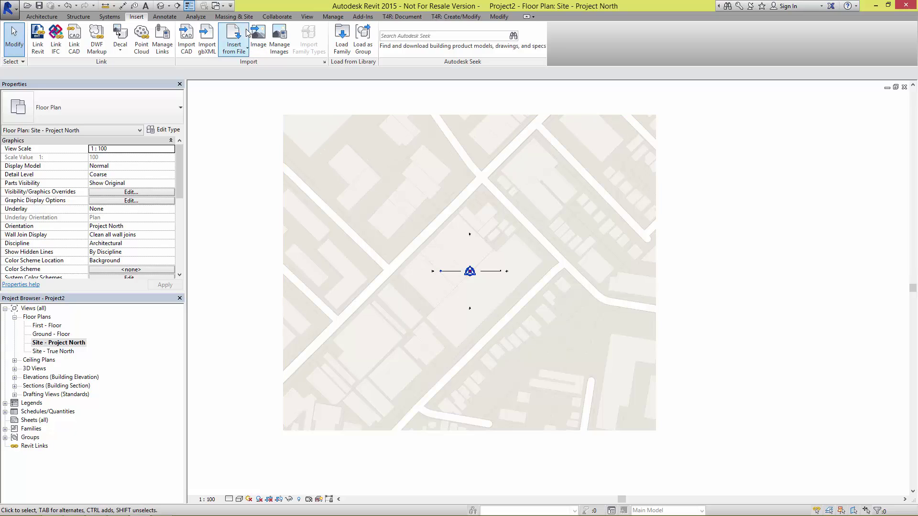
Build a toposurface at elevation 0 from points at the map image's four corners
{"action": "left_click", "coordinate": [237, 19]}
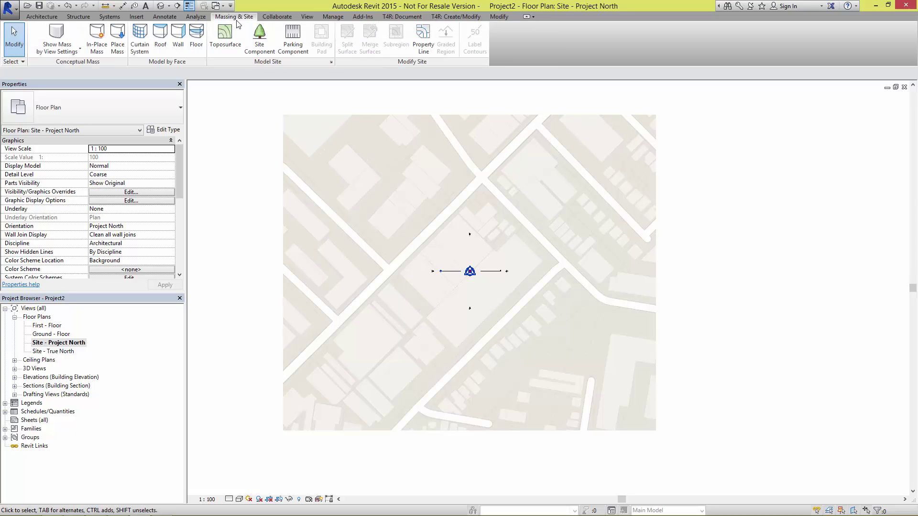
{"action": "left_click", "coordinate": [230, 47]}
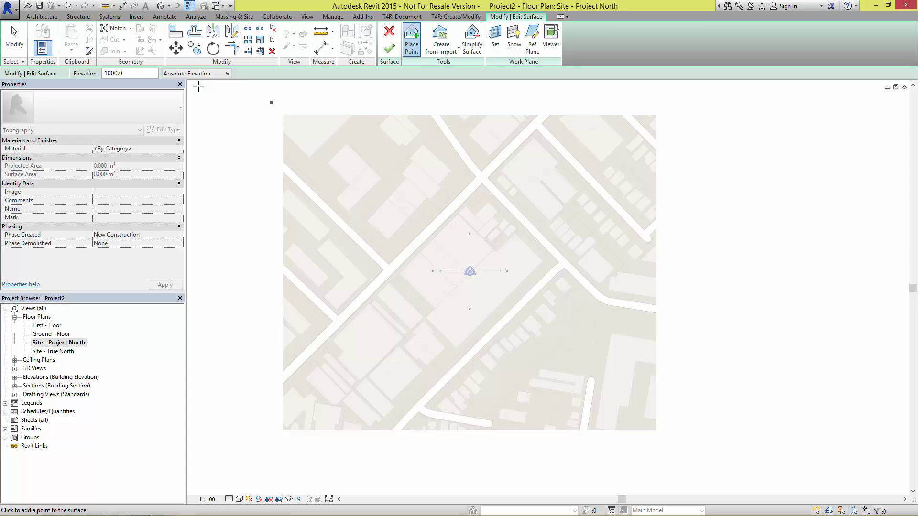
{"action": "double_click", "coordinate": [140, 72]}
{"action": "type", "text": "0"}
{"action": "left_click", "coordinate": [283, 115]}
{"action": "left_click", "coordinate": [656, 115]}
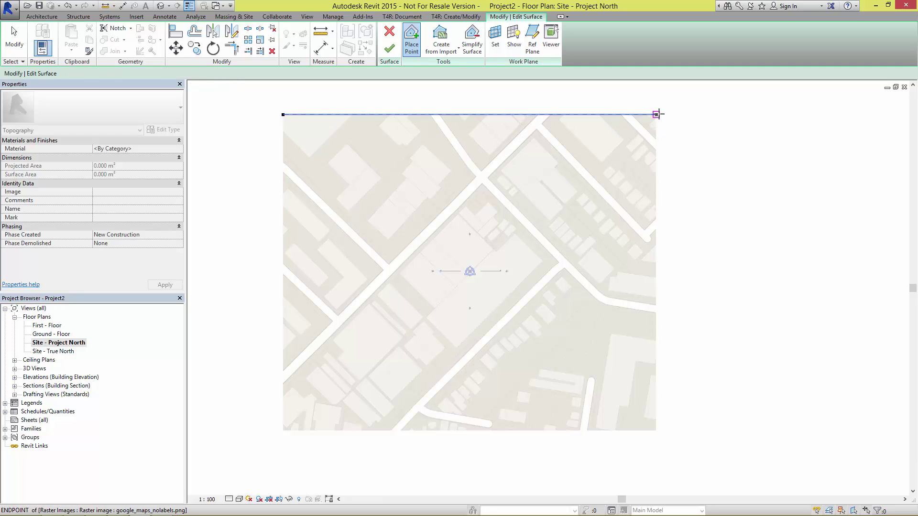
{"action": "left_click", "coordinate": [657, 430]}
{"action": "left_click", "coordinate": [282, 430]}
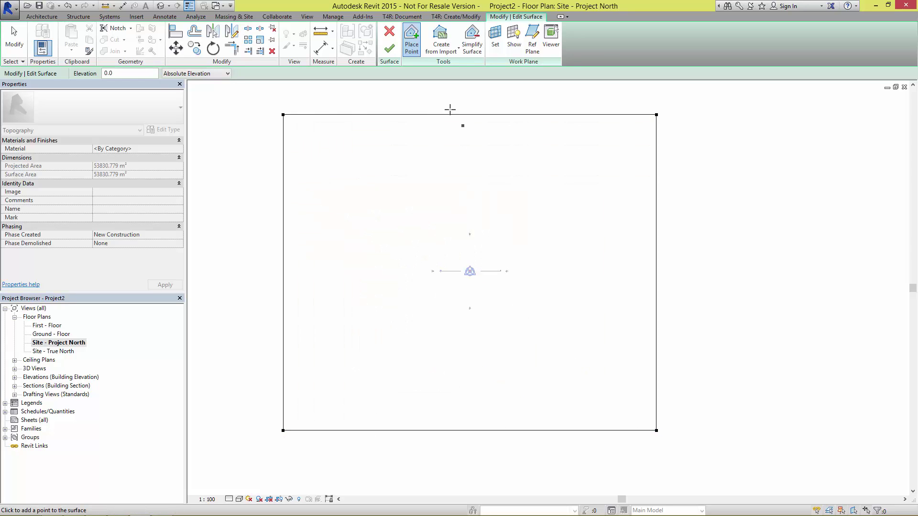
{"action": "left_click", "coordinate": [389, 49]}
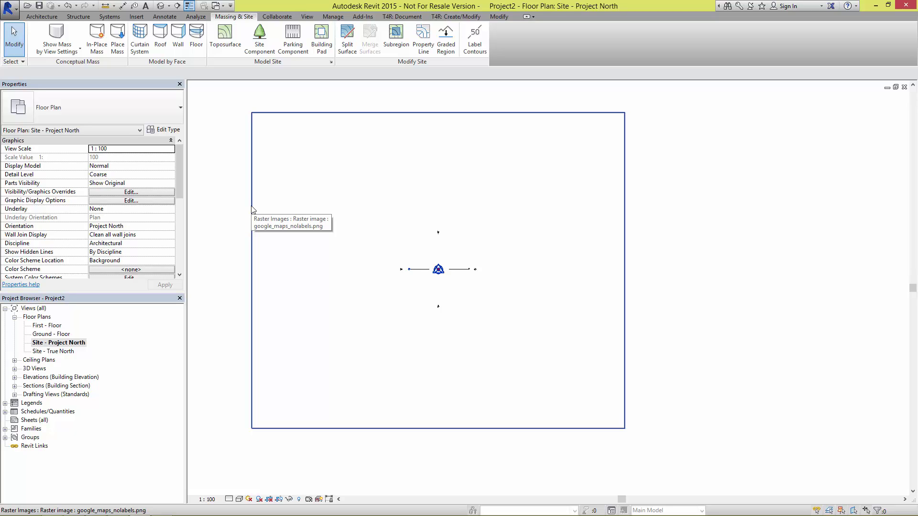
Drag the map image to the right of the toposurface, checking the result in 3D
{"action": "left_click", "coordinate": [253, 209]}
{"action": "left_click_drag", "start_coordinate": [263, 207], "coordinate": [648, 209]}
{"action": "scroll", "coordinate": [506, 411], "scroll_direction": "down", "scroll_amount": 2}
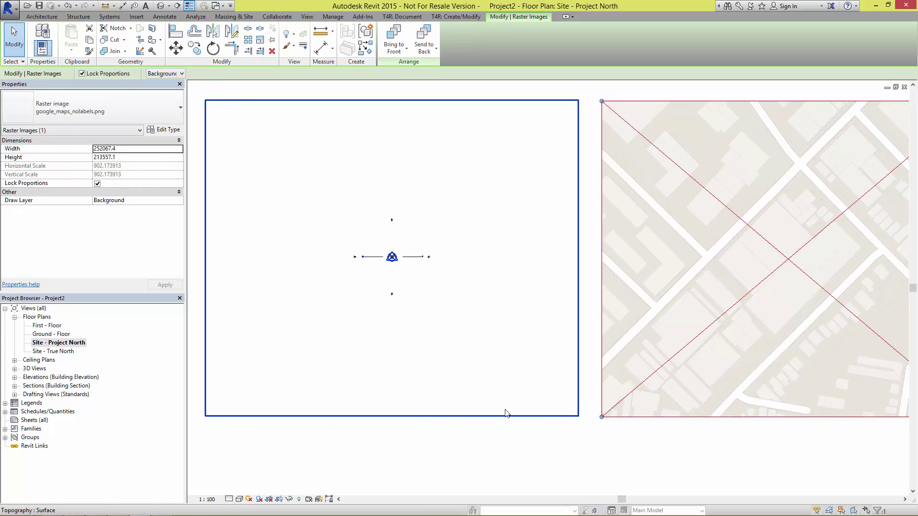
{"action": "left_click", "coordinate": [509, 459]}
{"action": "middle_click_drag", "start_coordinate": [509, 458], "coordinate": [486, 435]}
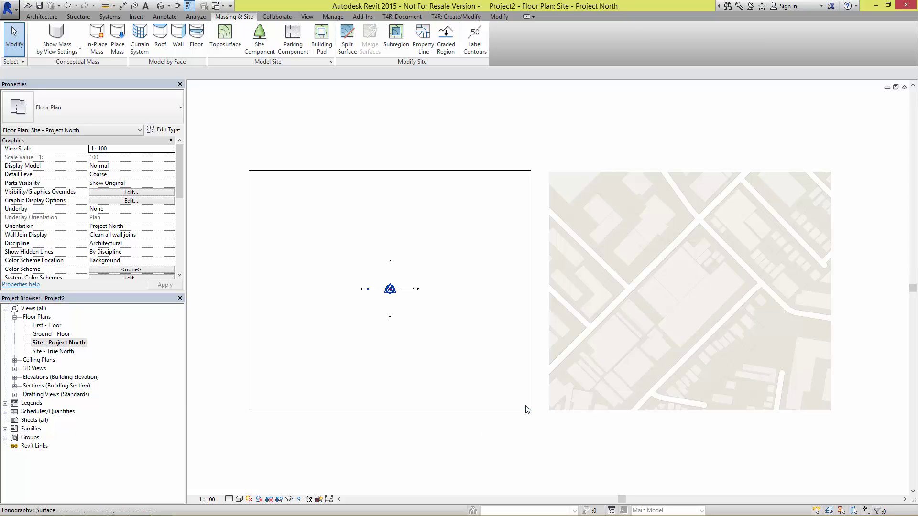
{"action": "key", "text": "ctrl"}
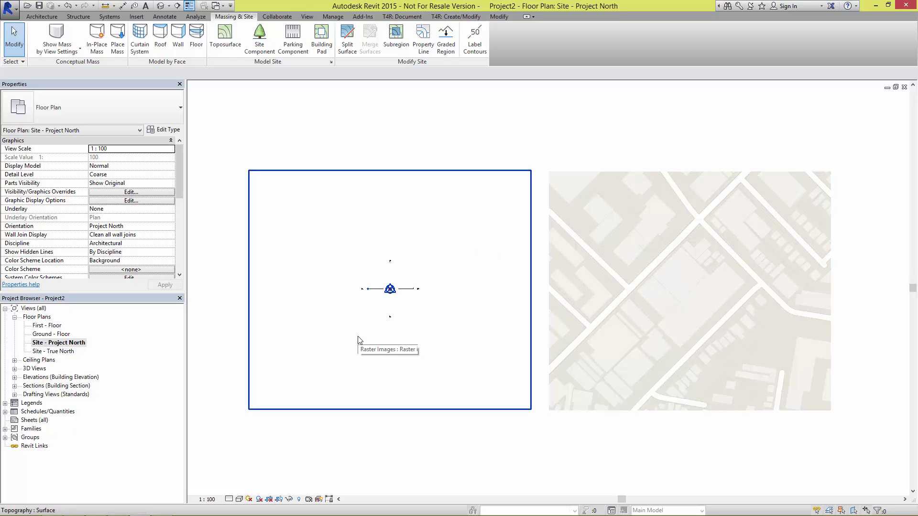
{"action": "key", "text": "ctrl"}
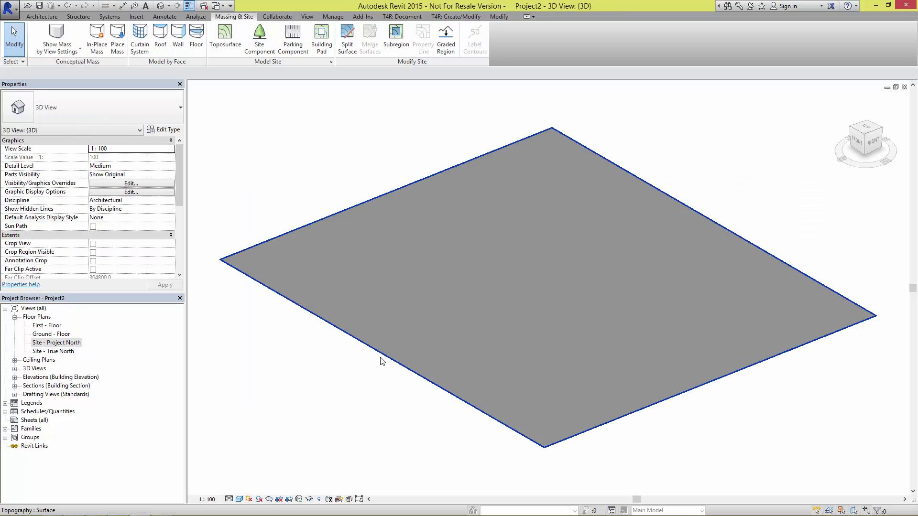
{"action": "key", "text": "ctrl+Tab"}
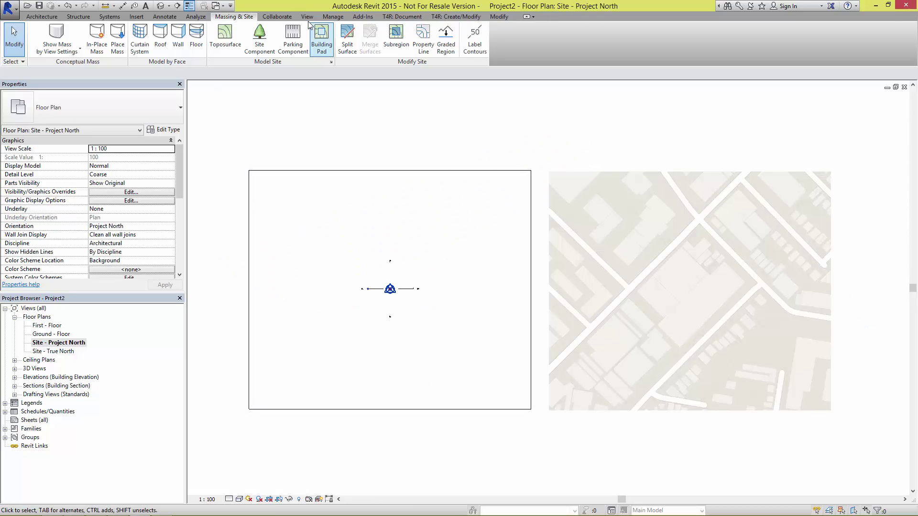
{"action": "scroll", "coordinate": [138, 44], "scroll_direction": "down", "scroll_amount": 3}
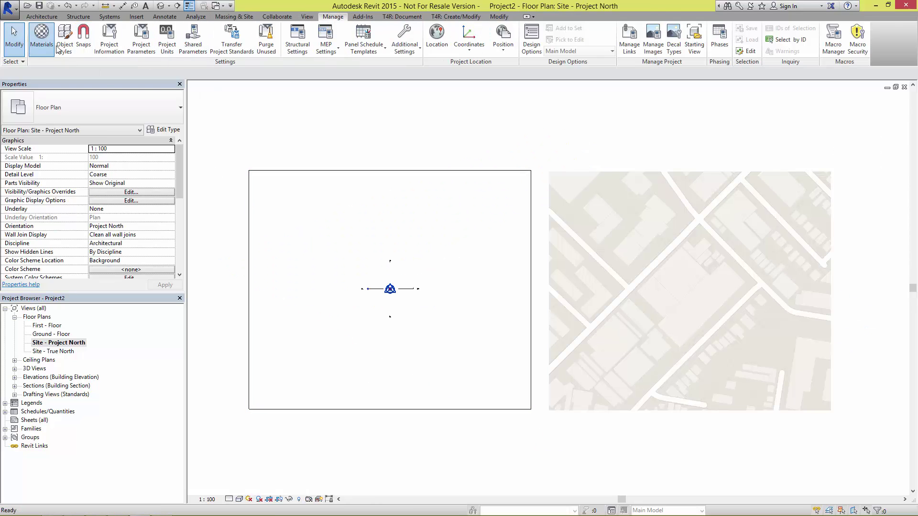
Create a new material in the Material Browser and name it Topo-Satellite
{"action": "left_click", "coordinate": [42, 34]}
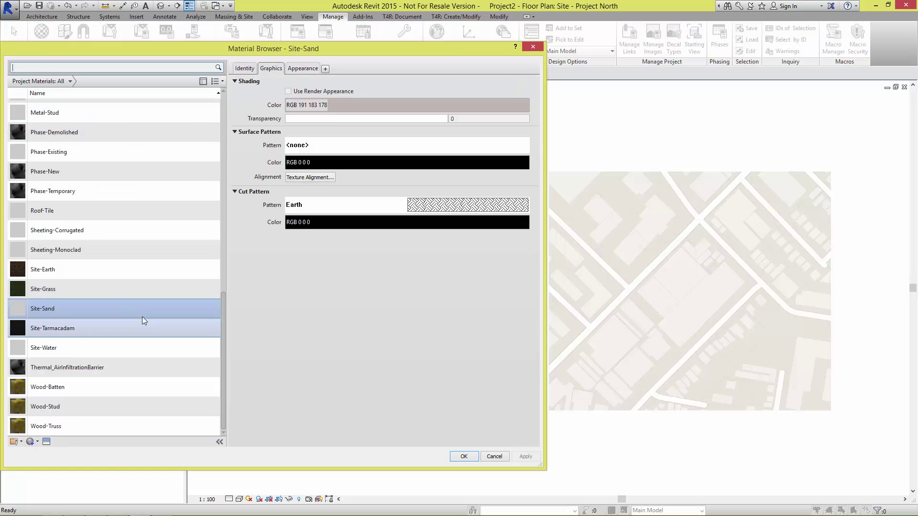
{"action": "left_click", "coordinate": [30, 441]}
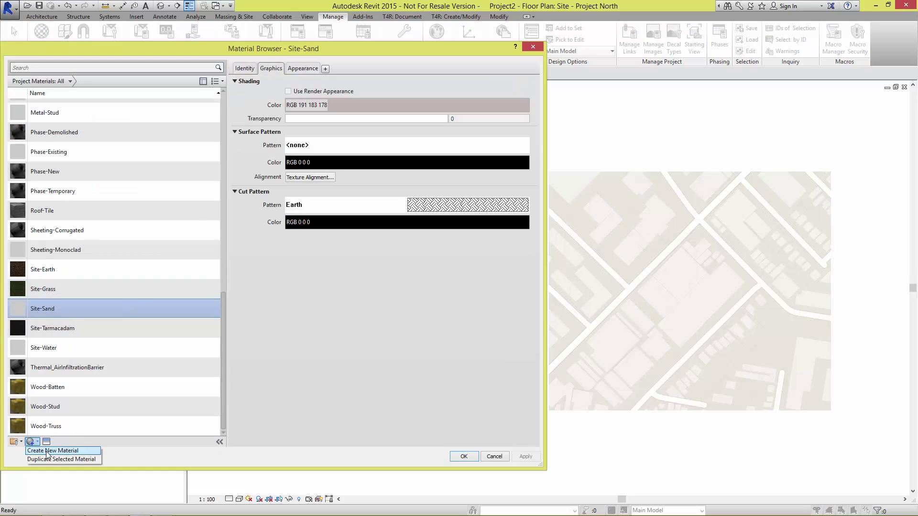
{"action": "left_click", "coordinate": [53, 450]}
{"action": "left_click_drag", "start_coordinate": [301, 53], "coordinate": [460, 58]}
{"action": "right_click", "coordinate": [219, 230]}
{"action": "left_click", "coordinate": [244, 255]}
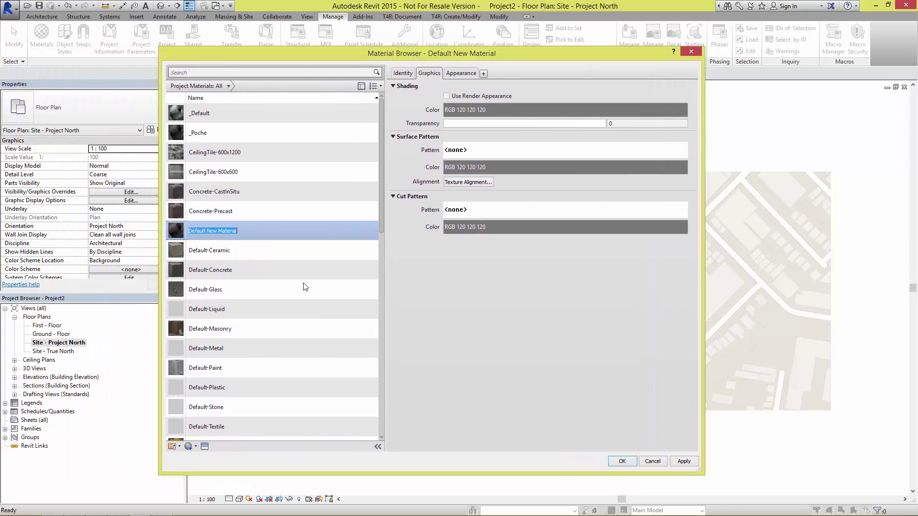
{"action": "type", "text": "Topo-"}
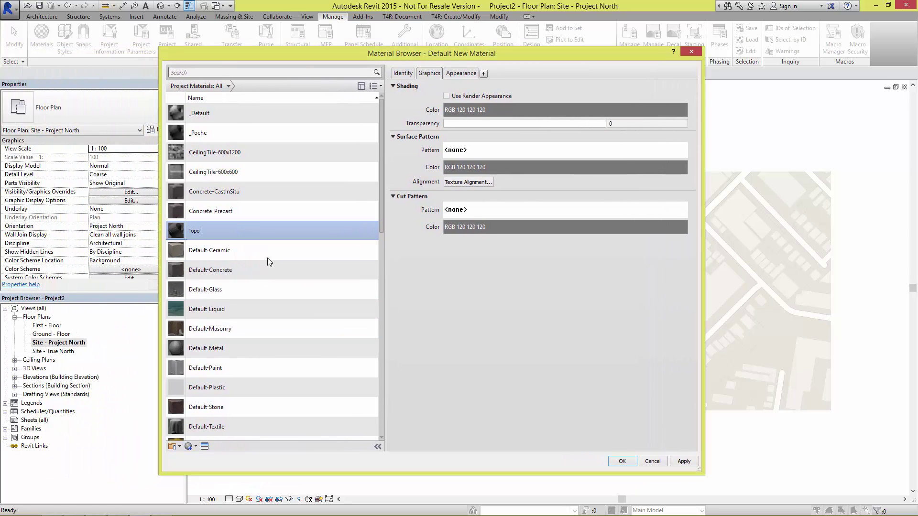
{"action": "type", "text": "Satellite"}
{"action": "key", "text": "Return"}
{"action": "scroll", "coordinate": [354, 282], "scroll_direction": "down", "scroll_amount": 1}
Duplicate its appearance asset, rename it Topo-Sate, and clear the description and keywords
{"action": "left_click", "coordinate": [464, 74]}
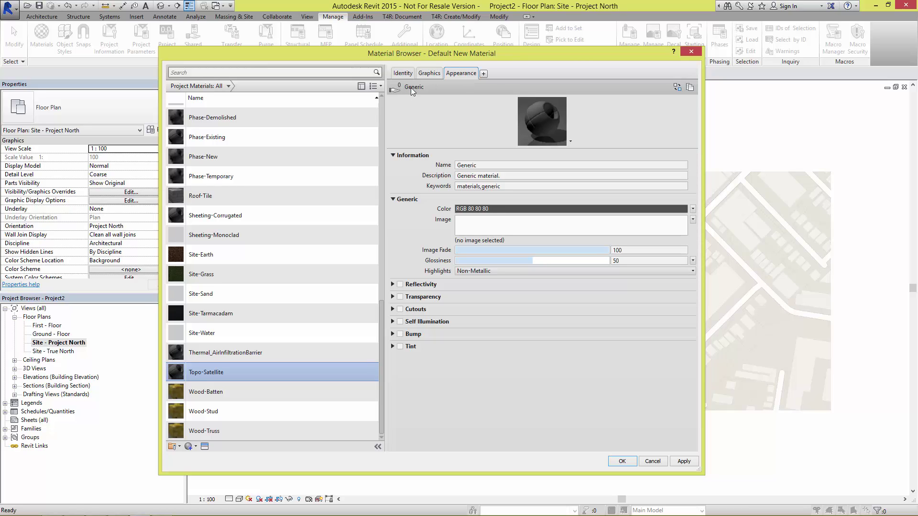
{"action": "left_click", "coordinate": [690, 87]}
{"action": "left_click", "coordinate": [457, 165]}
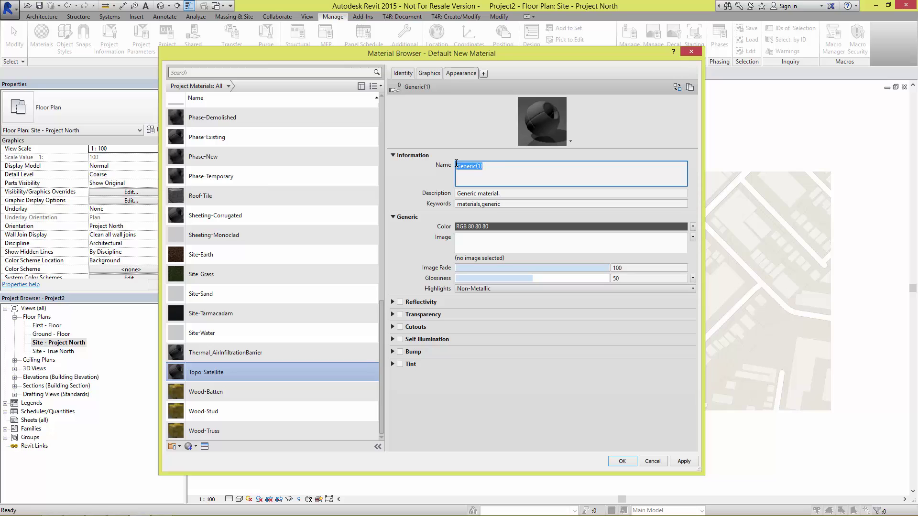
{"action": "type", "text": "Topo-Sate"}
{"action": "left_click", "coordinate": [488, 193]}
{"action": "key", "text": "ctrl+a"}
{"action": "key", "text": "Delete"}
{"action": "key", "text": "Tab"}
{"action": "key", "text": "shift+Left"}
{"action": "key", "text": "shift+Left"}
{"action": "key", "text": "shift+Left"}
{"action": "key", "text": "ctrl+a"}
{"action": "key", "text": "Delete"}
{"action": "left_click", "coordinate": [485, 183]}
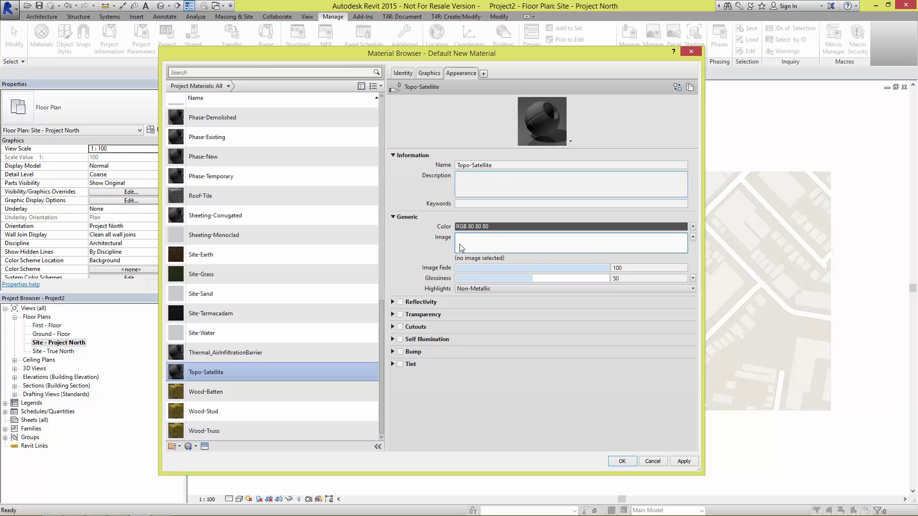
Set the appearance image to google_maps_nolabels.png
{"action": "left_click", "coordinate": [483, 245]}
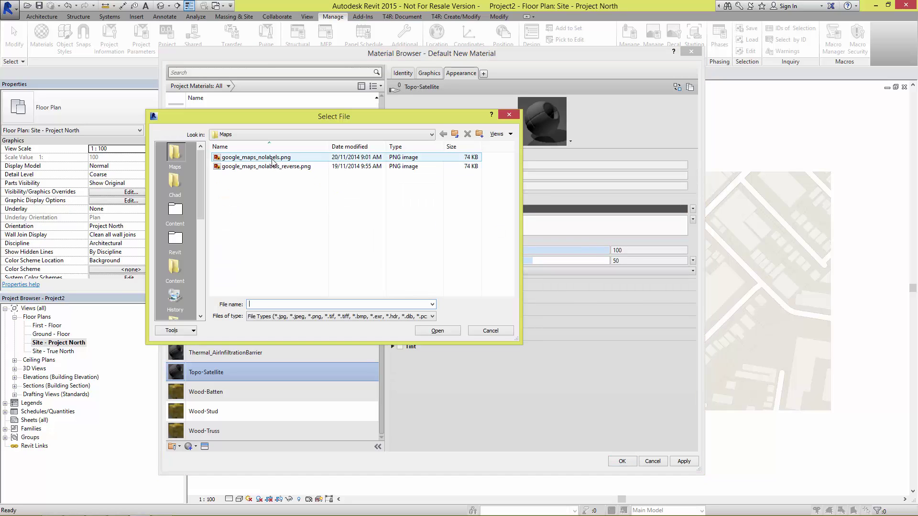
{"action": "left_click", "coordinate": [262, 159]}
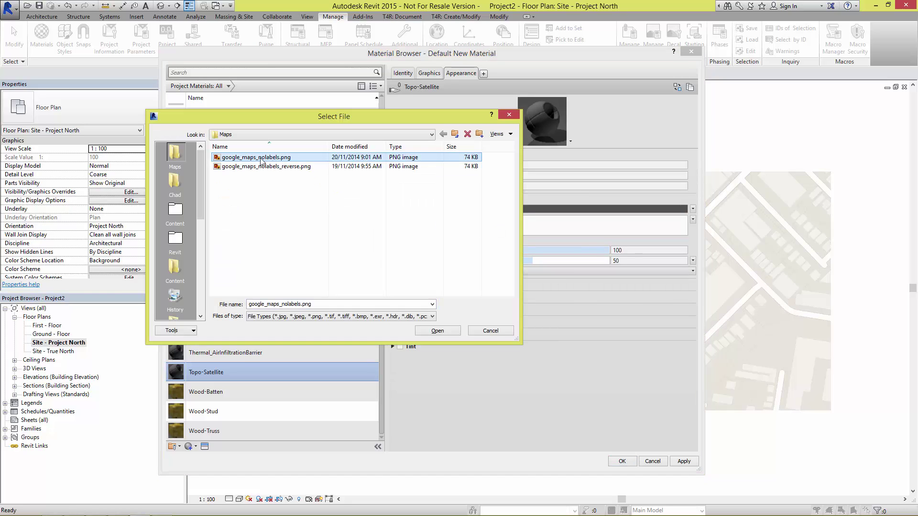
{"action": "left_click", "coordinate": [437, 331]}
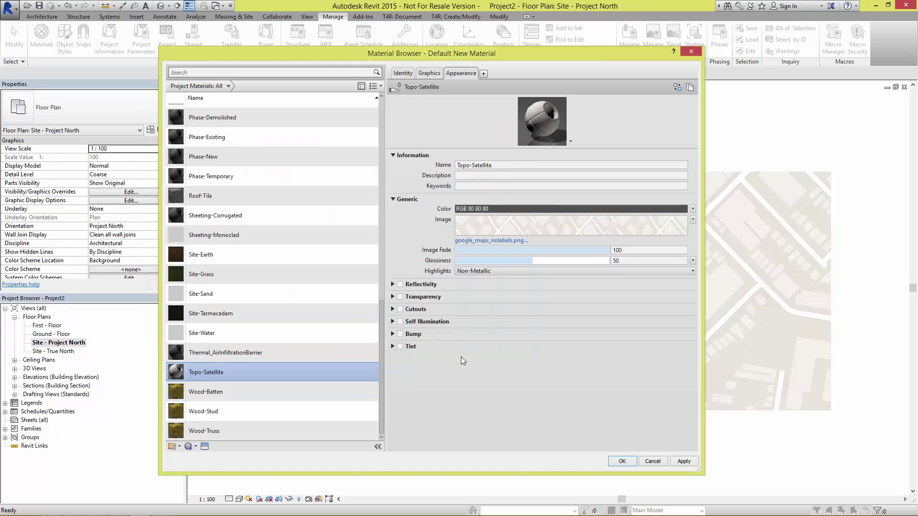
Assign Topo-Satellite to the toposurface and switch the plan to the Realistic visual style
{"action": "left_click", "coordinate": [622, 462]}
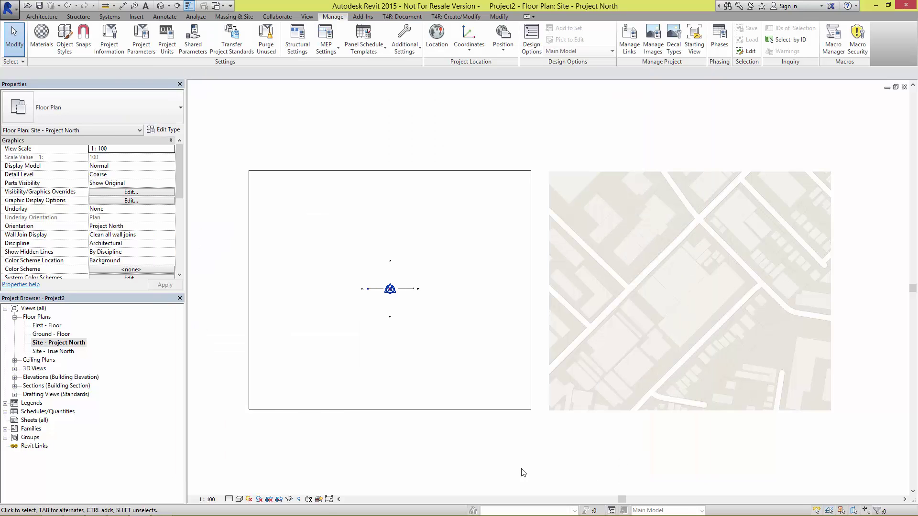
{"action": "left_click", "coordinate": [313, 413]}
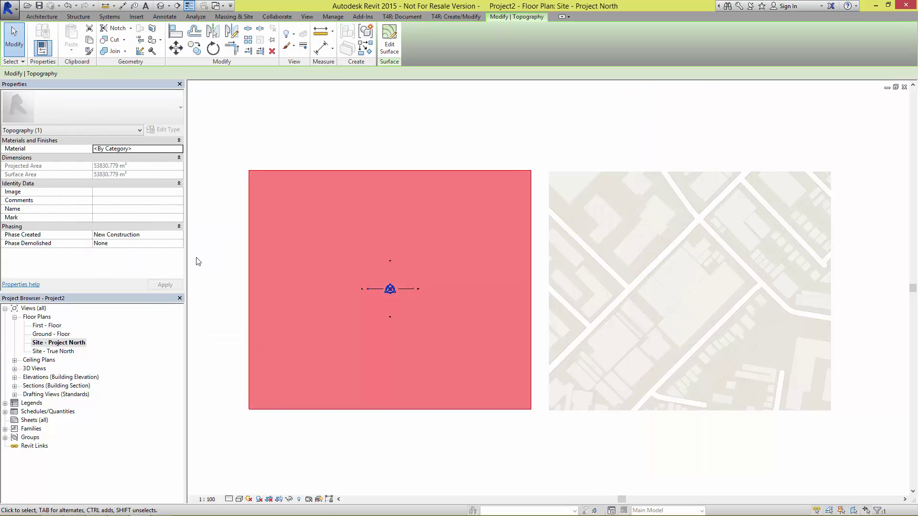
{"action": "left_click", "coordinate": [180, 150]}
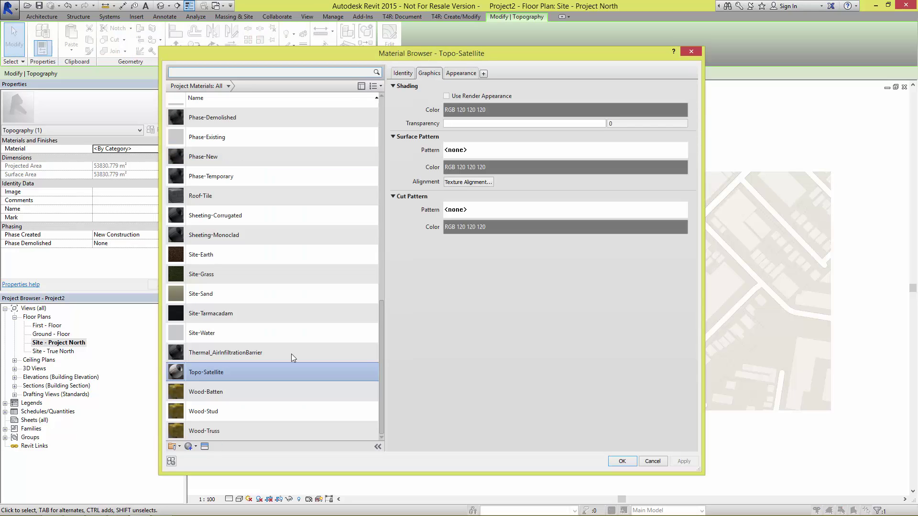
{"action": "left_click", "coordinate": [623, 462]}
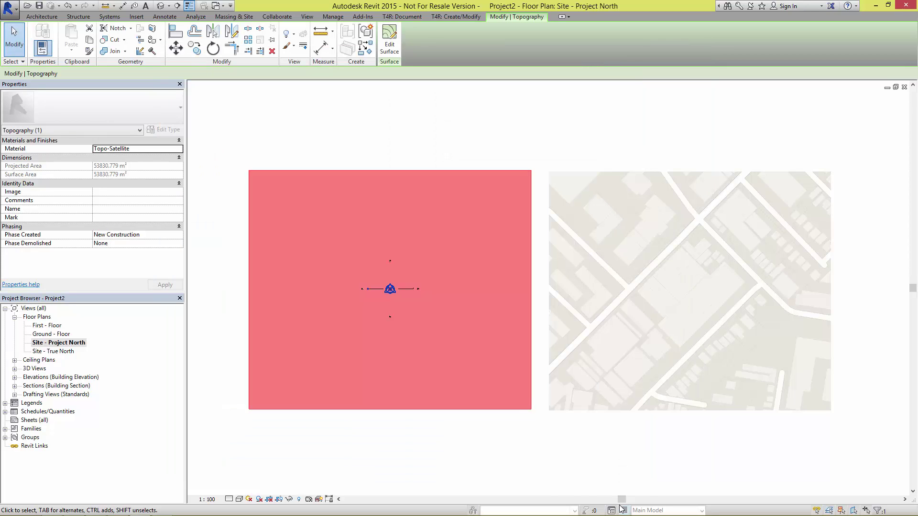
{"action": "left_click", "coordinate": [449, 467]}
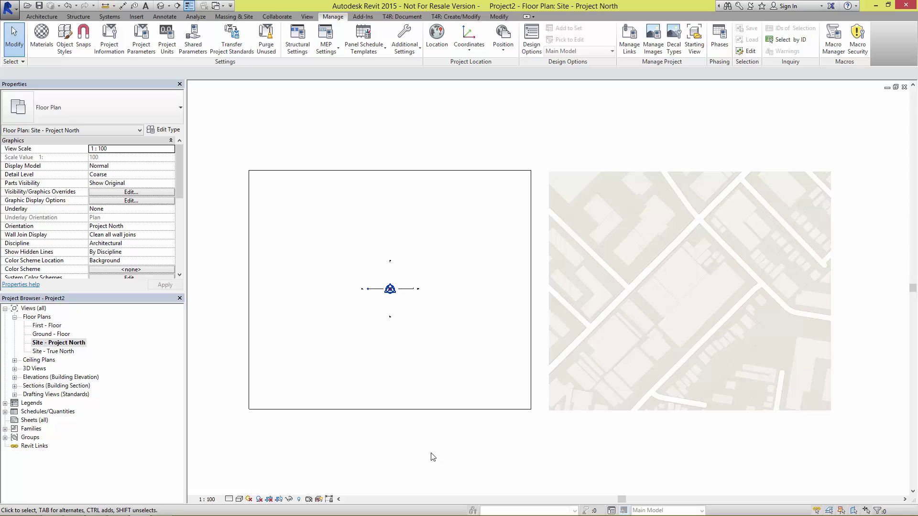
{"action": "left_click", "coordinate": [239, 499]}
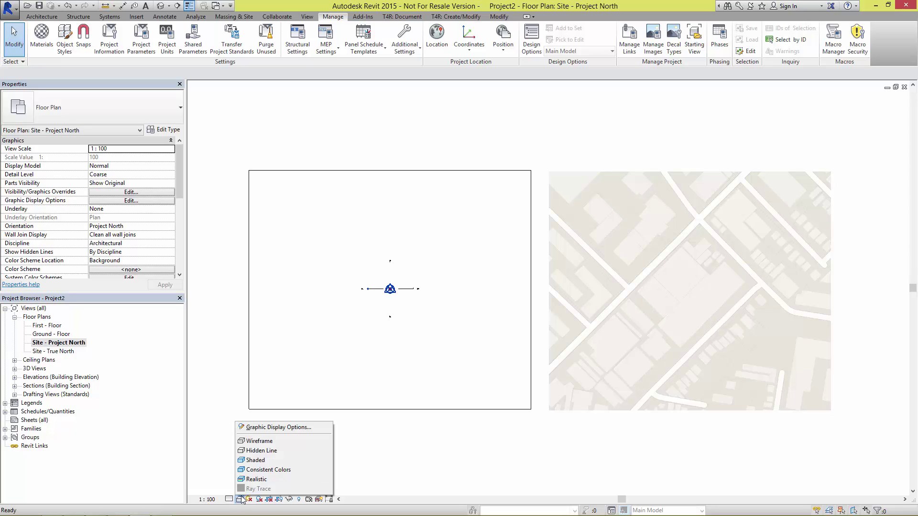
{"action": "left_click", "coordinate": [267, 482]}
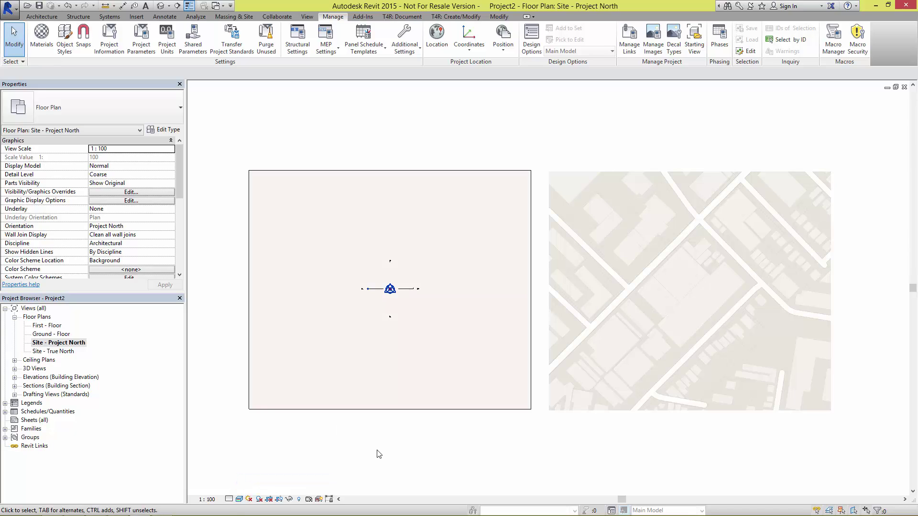
{"action": "scroll", "coordinate": [386, 390], "scroll_direction": "up", "scroll_amount": 5}
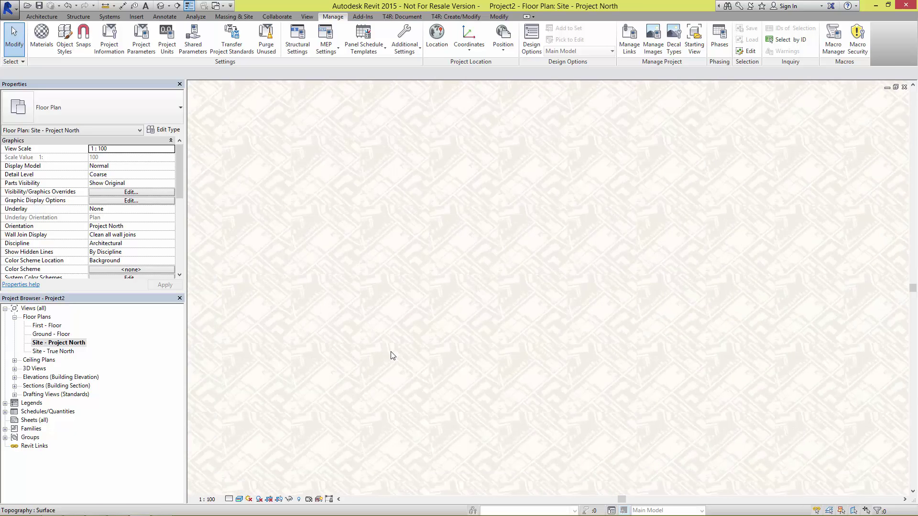
{"action": "middle_click_drag", "start_coordinate": [409, 385], "coordinate": [461, 251]}
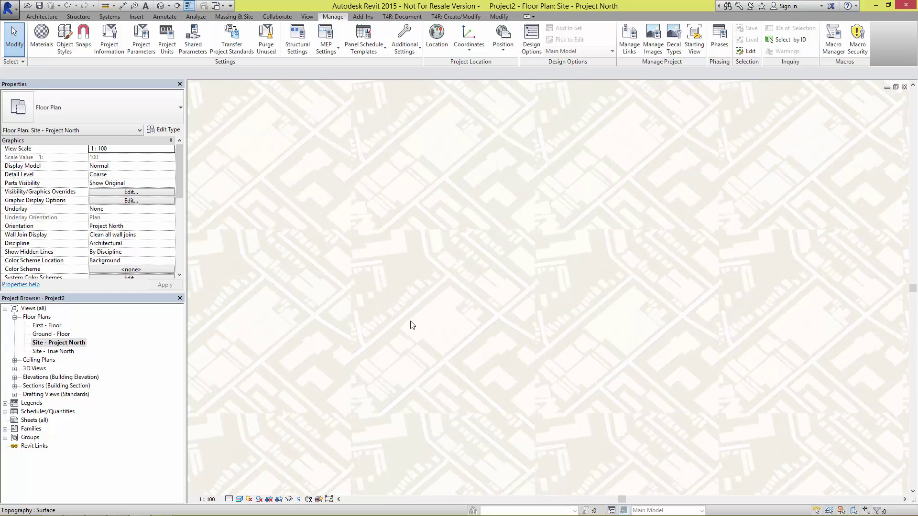
{"action": "scroll", "coordinate": [412, 324], "scroll_direction": "down", "scroll_amount": 5}
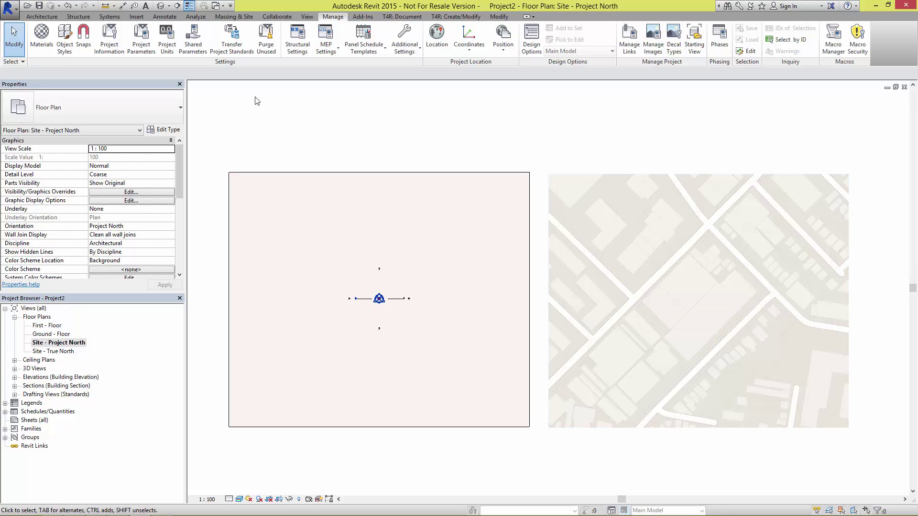
Measure the map image's top edge, corner to corner, as 252067.4 and copy the value
{"action": "left_click", "coordinate": [105, 6]}
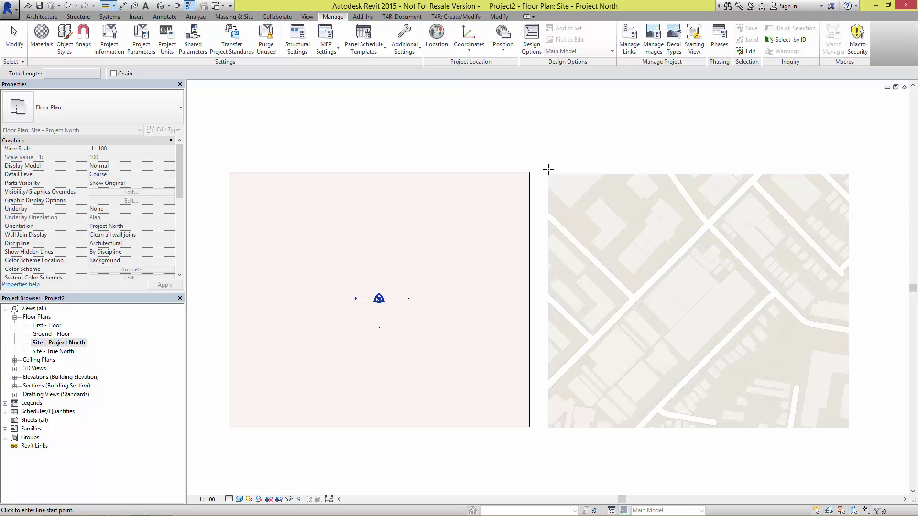
{"action": "left_click", "coordinate": [547, 172]}
{"action": "left_click", "coordinate": [848, 173]}
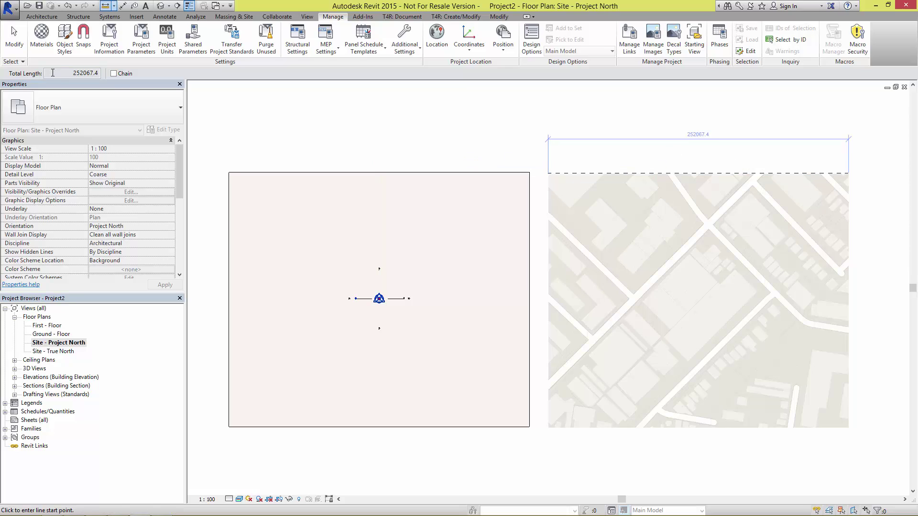
{"action": "left_click_drag", "start_coordinate": [68, 73], "coordinate": [102, 76]}
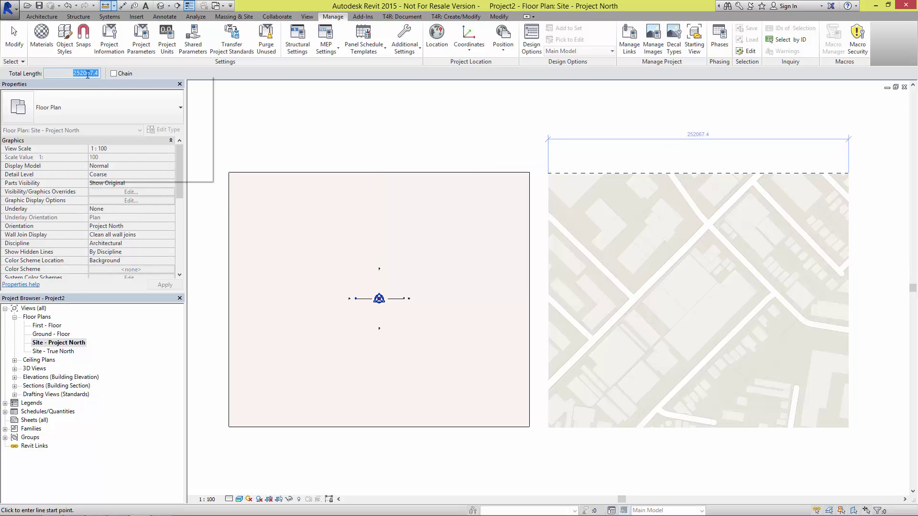
{"action": "right_click", "coordinate": [92, 76]}
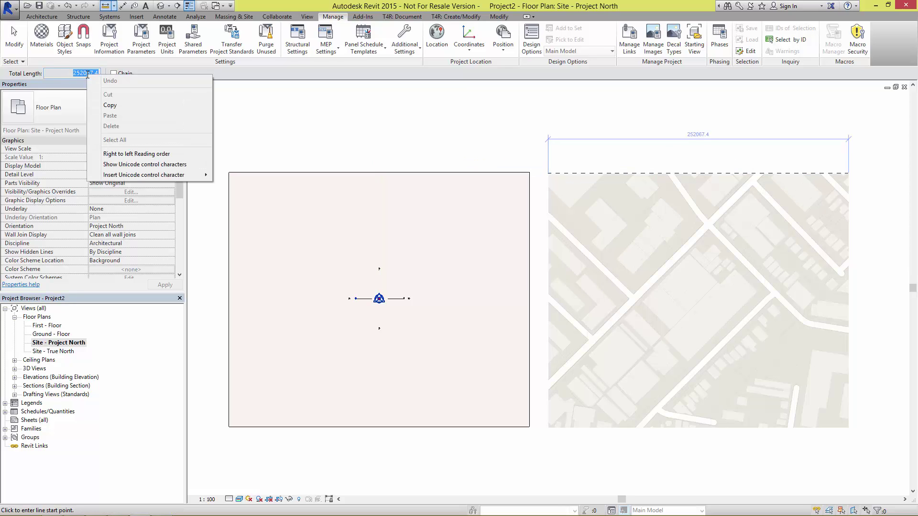
{"action": "left_click", "coordinate": [110, 105]}
{"action": "left_click", "coordinate": [293, 107]}
{"action": "key", "text": "Escape"}
{"action": "key", "text": "Escape"}
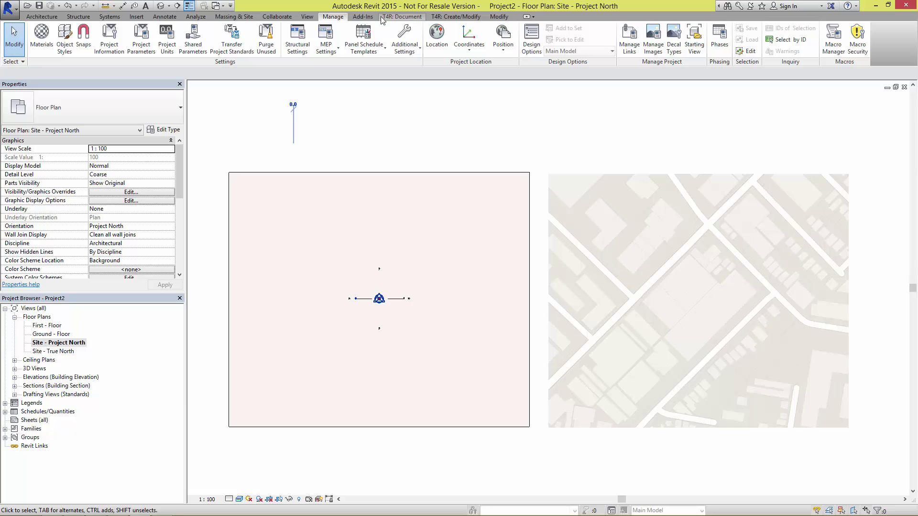
Unlock the Topo-Satellite texture scale link and set the texture width to 252067.40 mm
{"action": "left_click", "coordinate": [41, 37]}
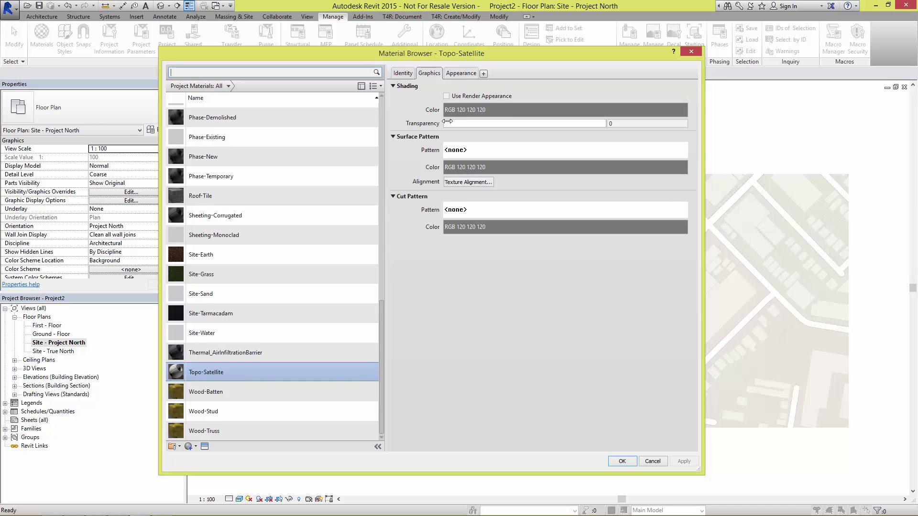
{"action": "left_click", "coordinate": [461, 77]}
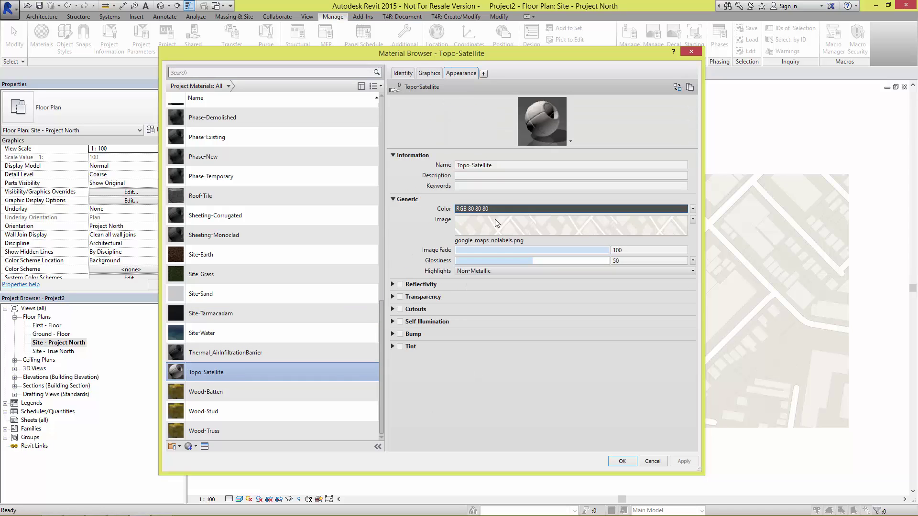
{"action": "left_click", "coordinate": [509, 230]}
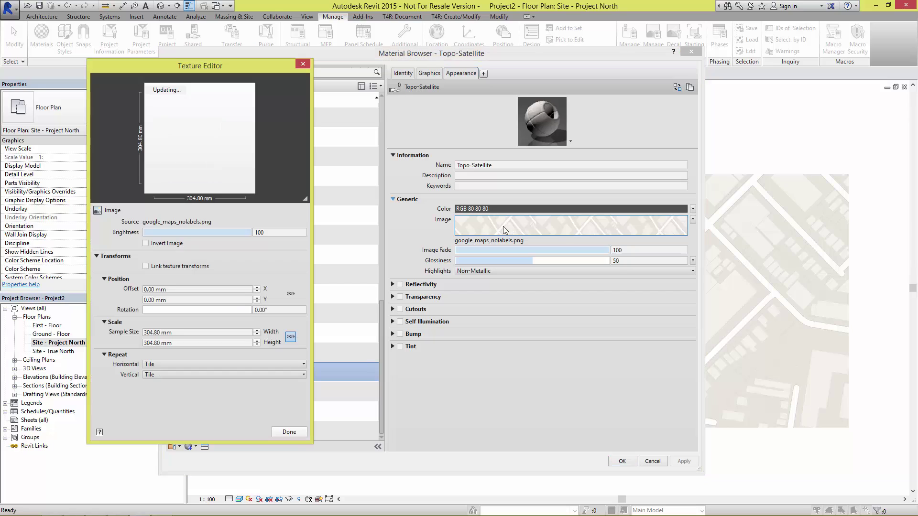
{"action": "left_click_drag", "start_coordinate": [249, 67], "coordinate": [351, 64]}
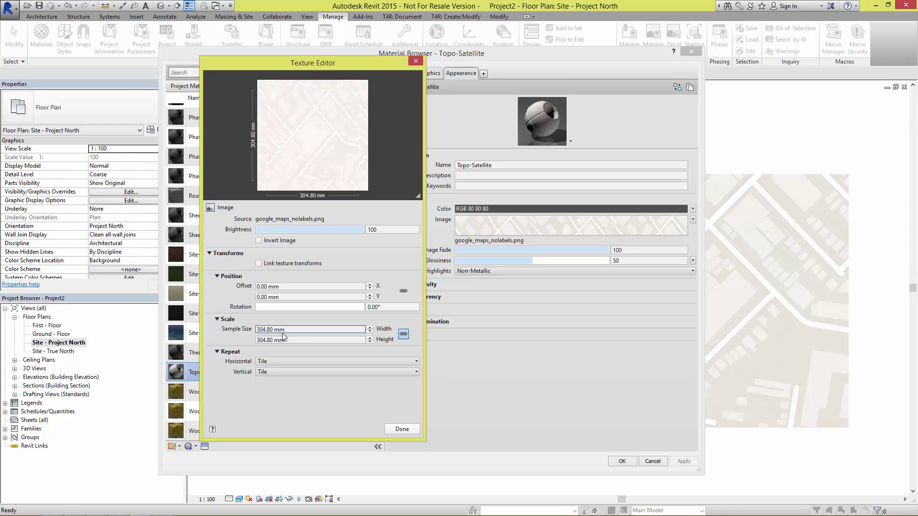
{"action": "left_click", "coordinate": [404, 336]}
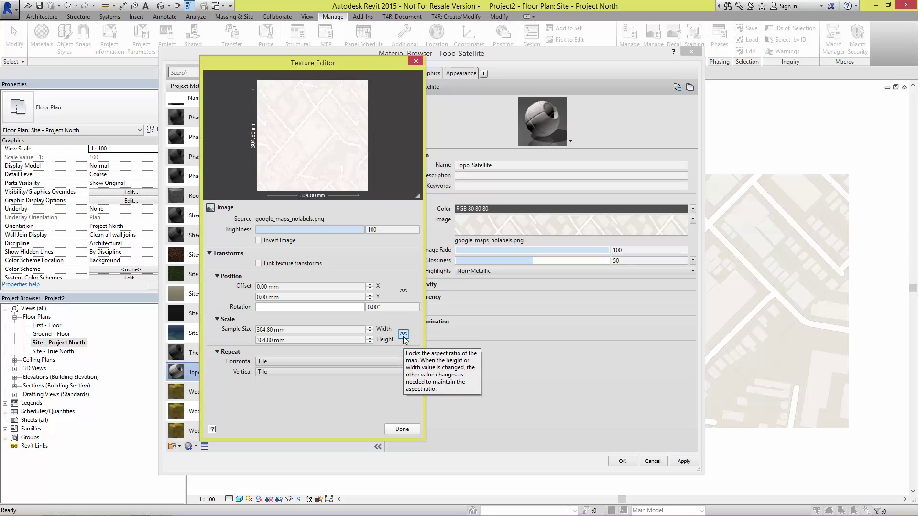
{"action": "left_click", "coordinate": [297, 331]}
{"action": "type", "text": "252067.40"}
{"action": "left_click", "coordinate": [306, 341]}
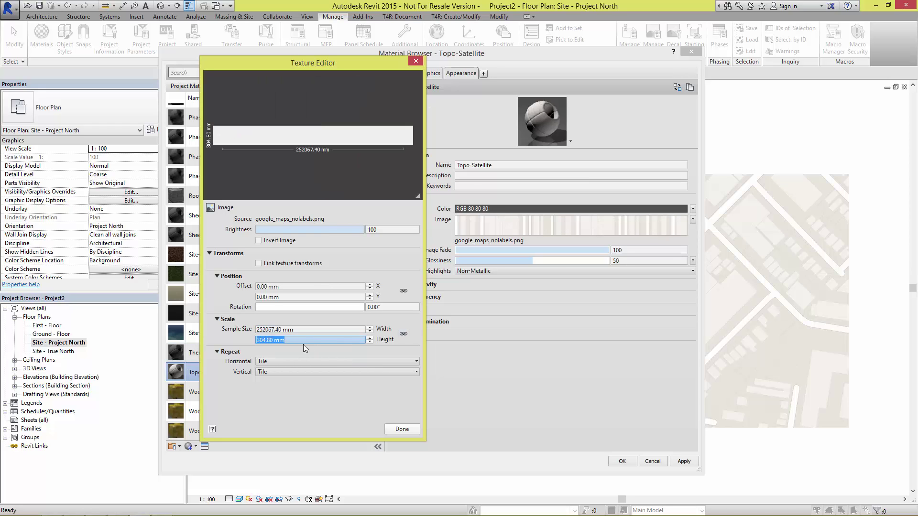
{"action": "left_click", "coordinate": [401, 429]}
{"action": "left_click", "coordinate": [619, 460]}
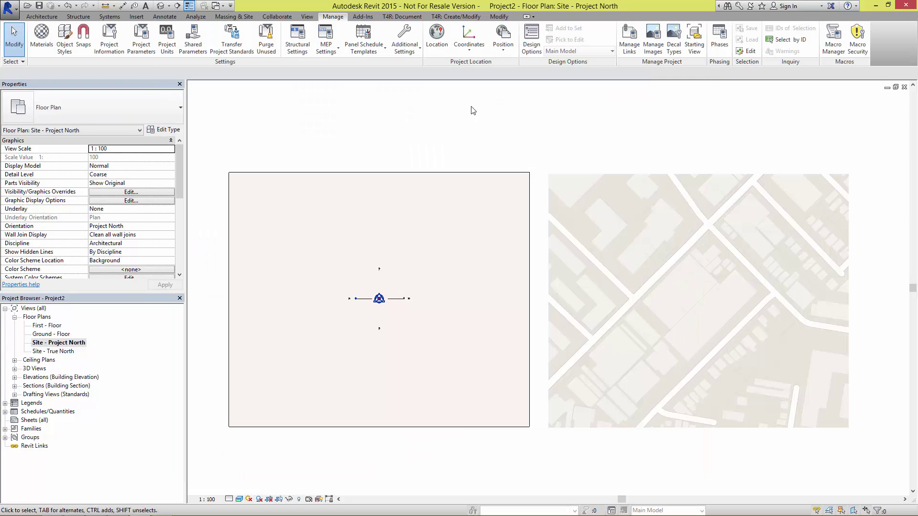
Measure the map image's height as 213557.1 and copy the value
{"action": "left_click", "coordinate": [105, 6]}
{"action": "left_click", "coordinate": [547, 173]}
{"action": "left_click", "coordinate": [547, 427]}
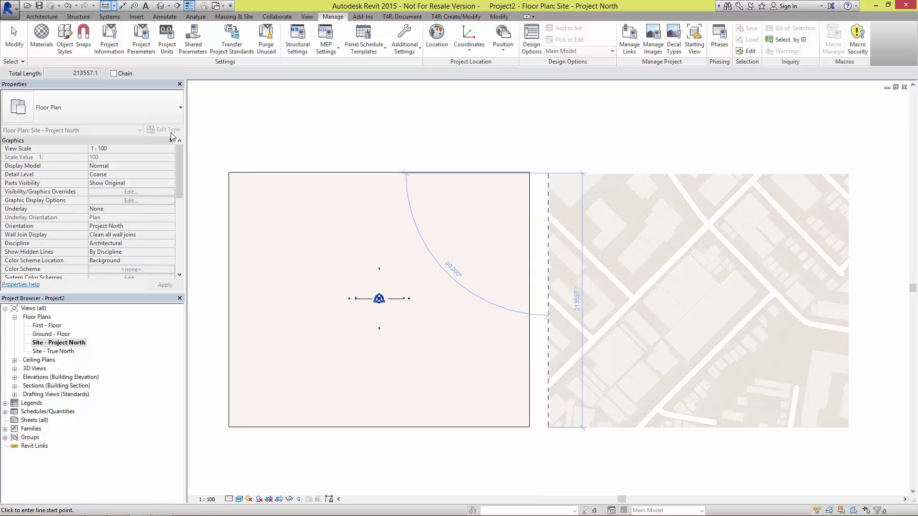
{"action": "left_click_drag", "start_coordinate": [70, 74], "coordinate": [101, 73]}
{"action": "right_click", "coordinate": [88, 76]}
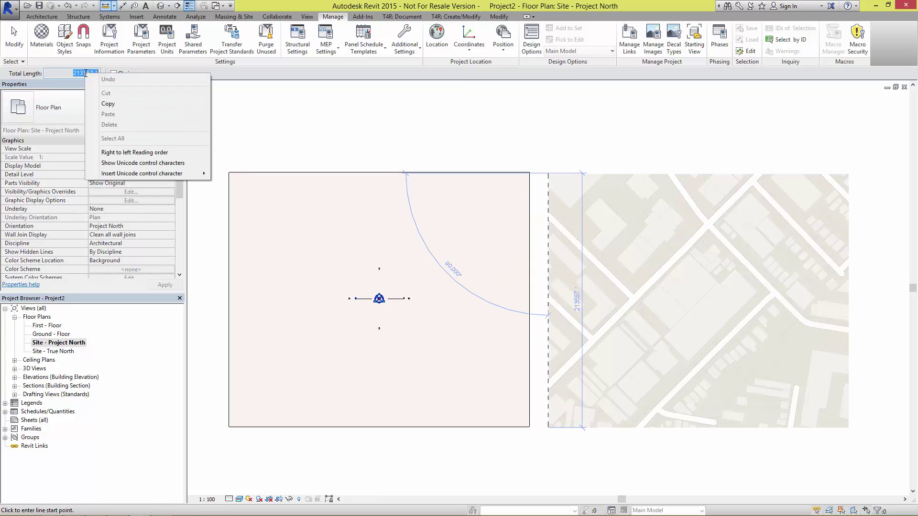
{"action": "left_click", "coordinate": [108, 104]}
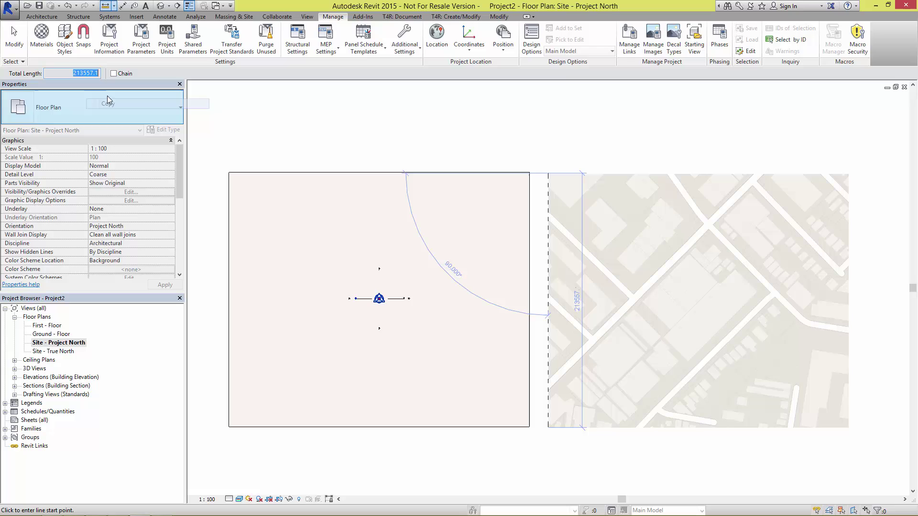
Paste 213557.10 mm as the Topo-Satellite texture height and apply the material
{"action": "left_click", "coordinate": [48, 44]}
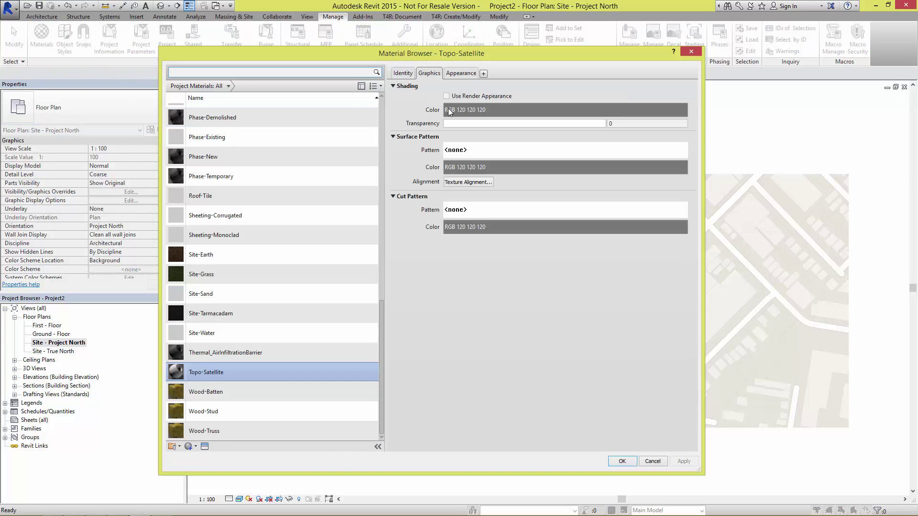
{"action": "left_click", "coordinate": [461, 73]}
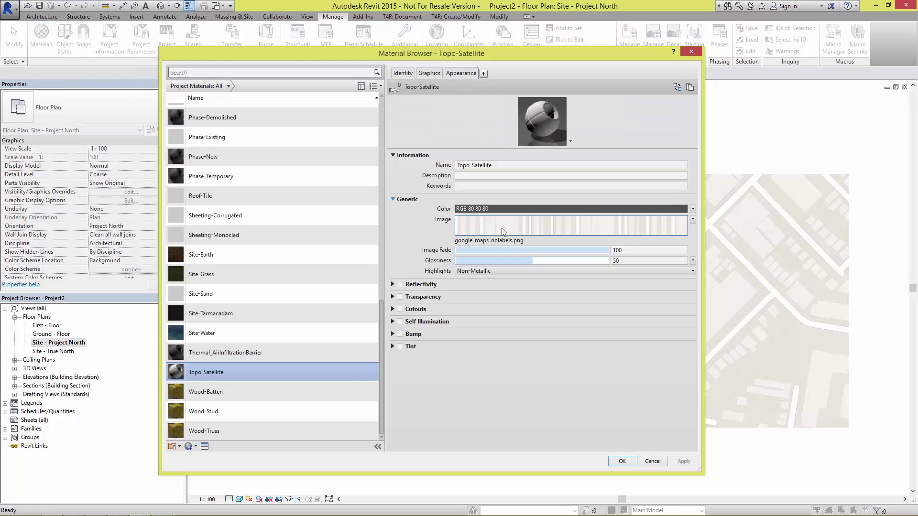
{"action": "left_click", "coordinate": [501, 228]}
{"action": "double_click", "coordinate": [268, 340]}
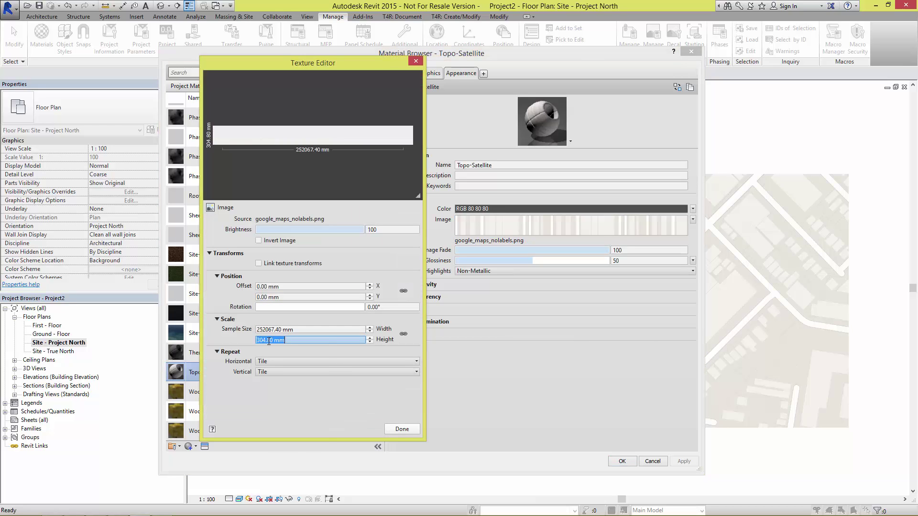
{"action": "left_click", "coordinate": [291, 381]}
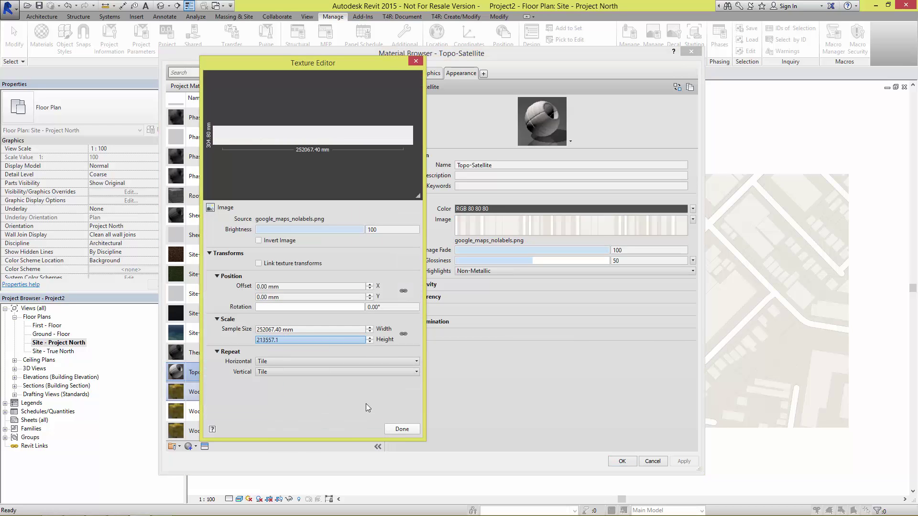
{"action": "key", "text": "Tab"}
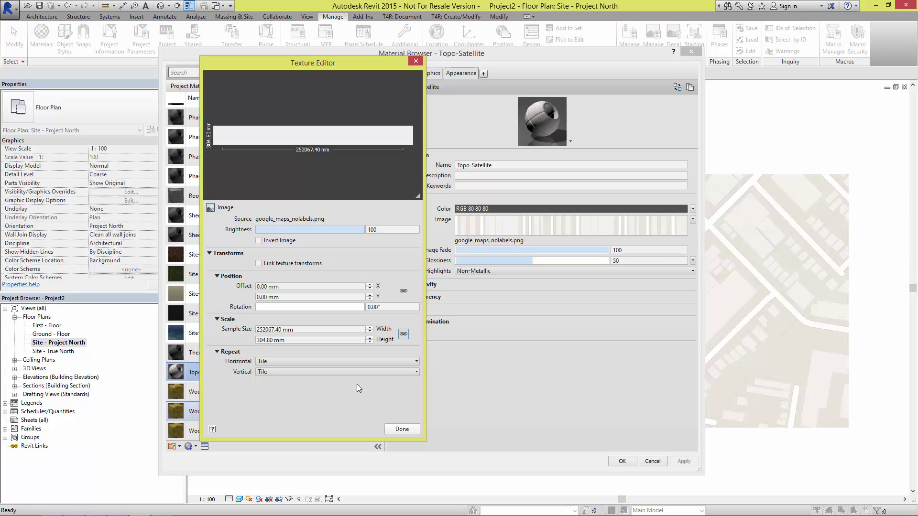
{"action": "double_click", "coordinate": [291, 339]}
{"action": "key", "text": "ctrl+v"}
{"action": "key", "text": "Return"}
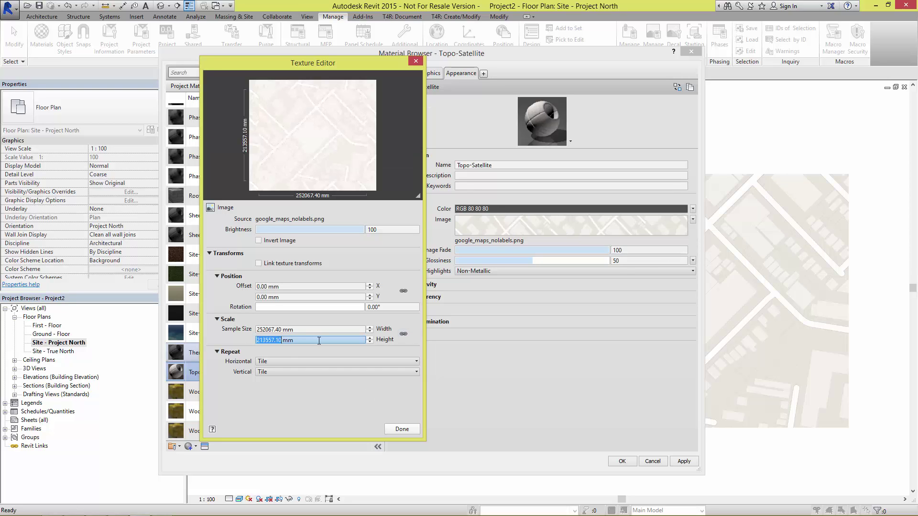
{"action": "left_click", "coordinate": [400, 430]}
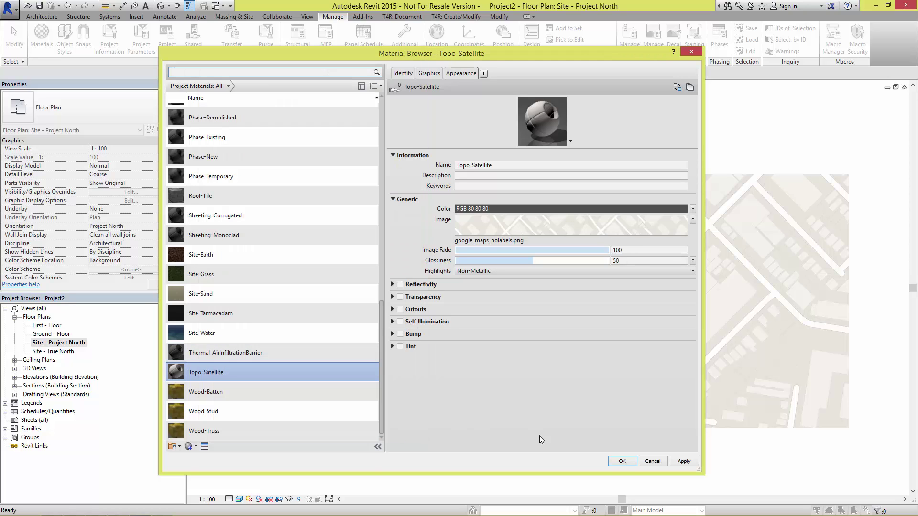
{"action": "left_click", "coordinate": [623, 463]}
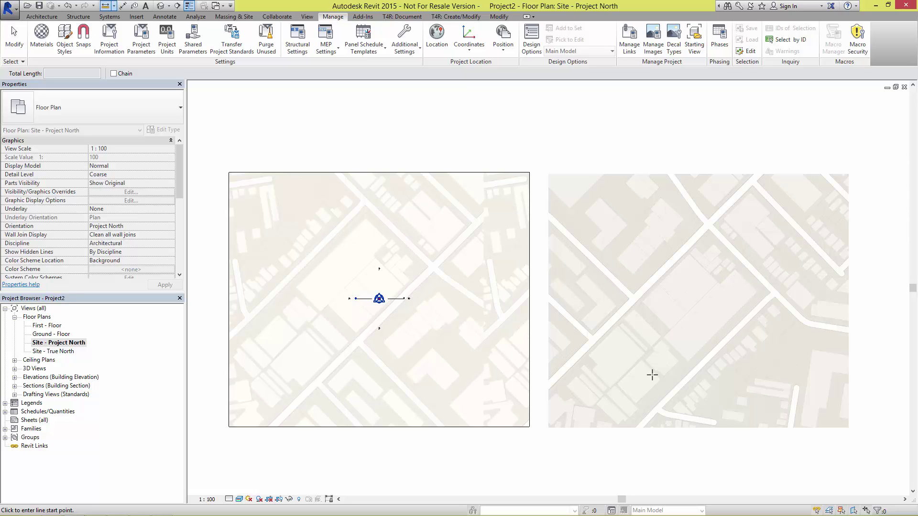
Replace the Topo-Satellite appearance image with google_maps_nolabels_reverse.png and confirm
{"action": "left_click", "coordinate": [42, 36]}
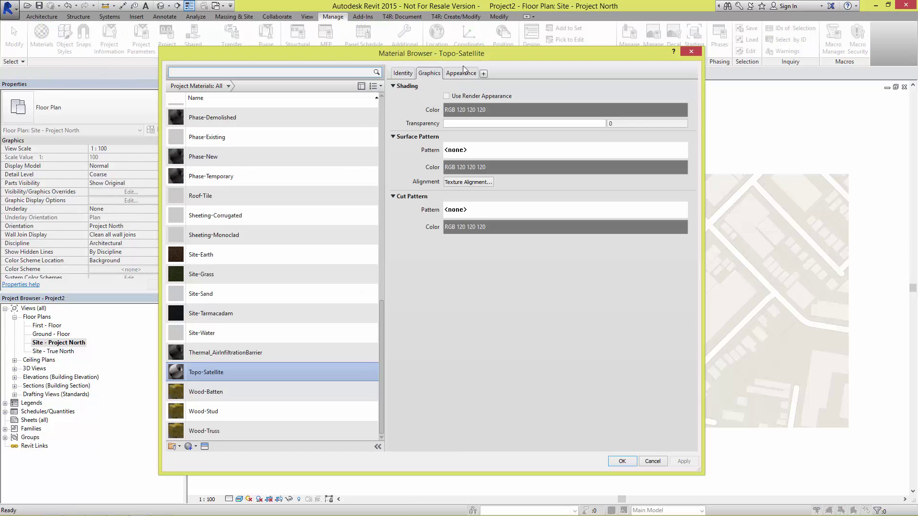
{"action": "left_click", "coordinate": [459, 73]}
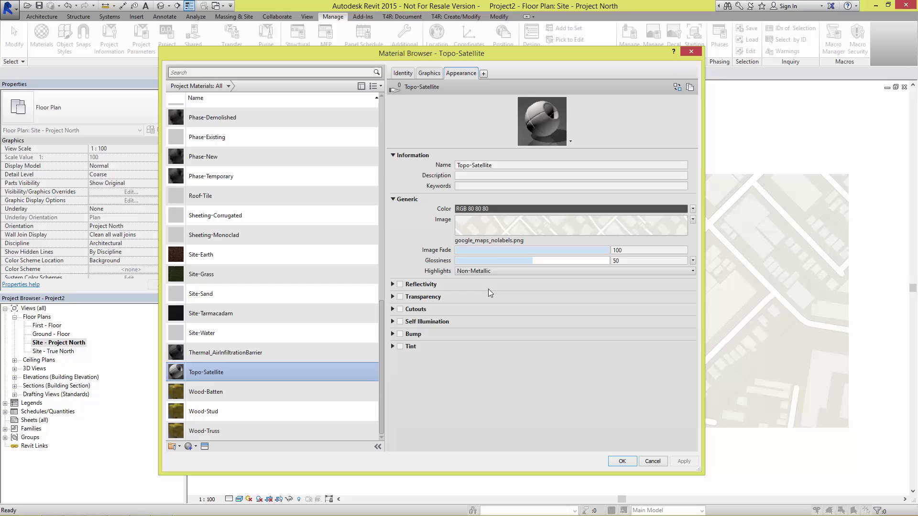
{"action": "left_click", "coordinate": [497, 228]}
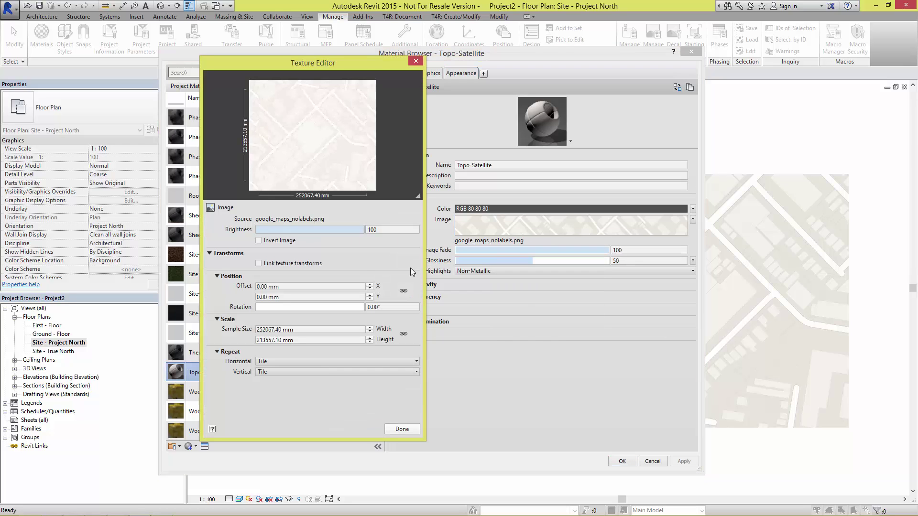
{"action": "left_click", "coordinate": [400, 429]}
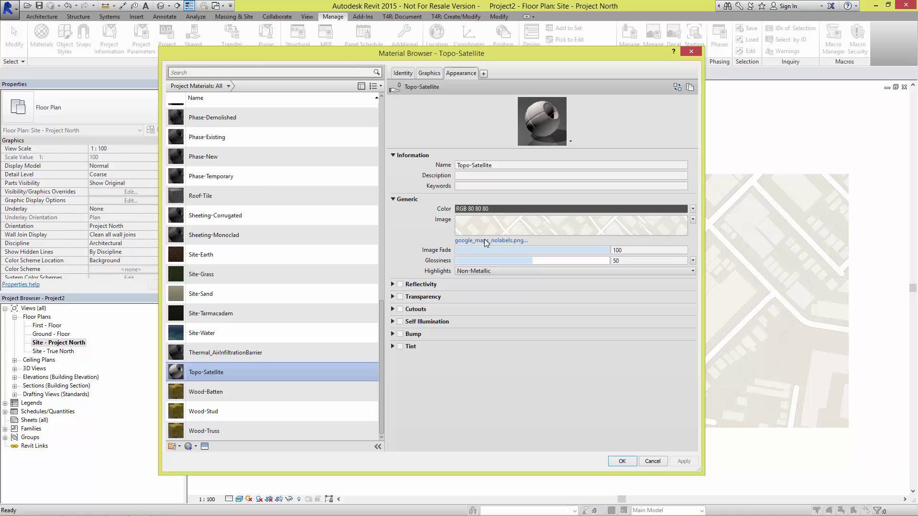
{"action": "left_click", "coordinate": [484, 240]}
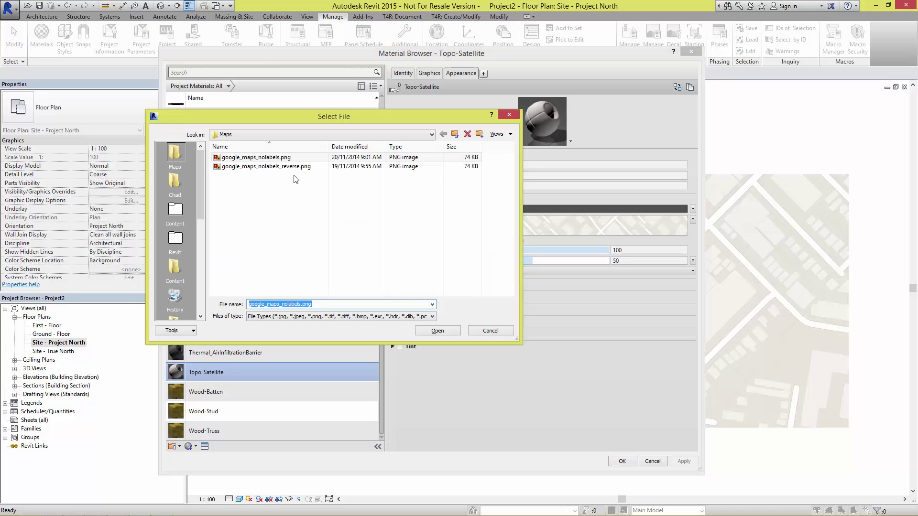
{"action": "left_click", "coordinate": [278, 167]}
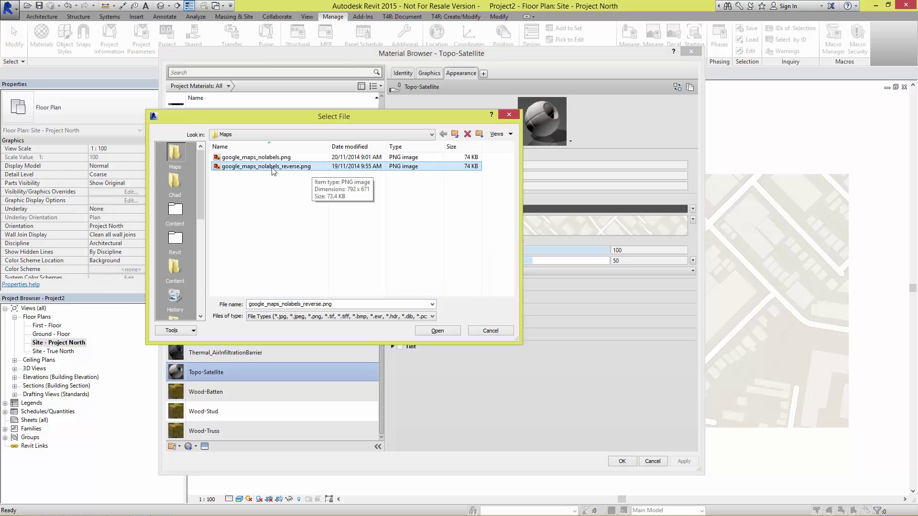
{"action": "left_click", "coordinate": [437, 330]}
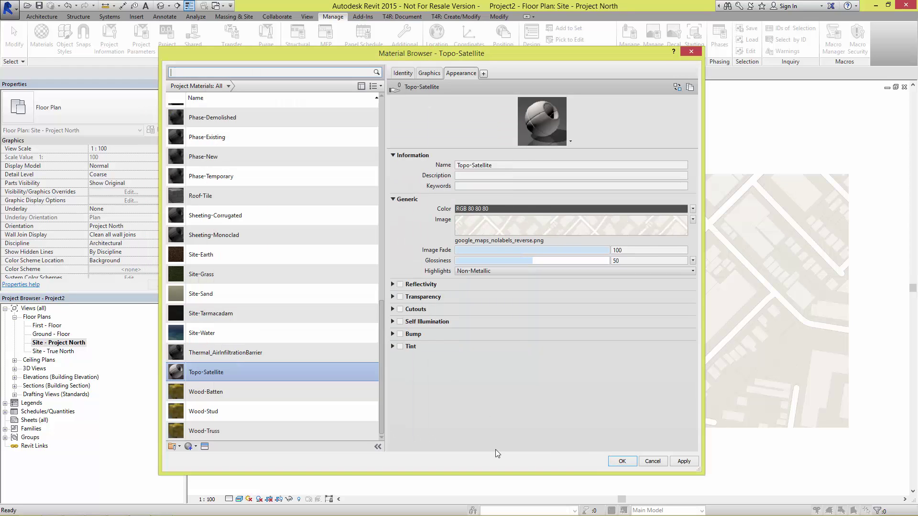
{"action": "left_click", "coordinate": [622, 461]}
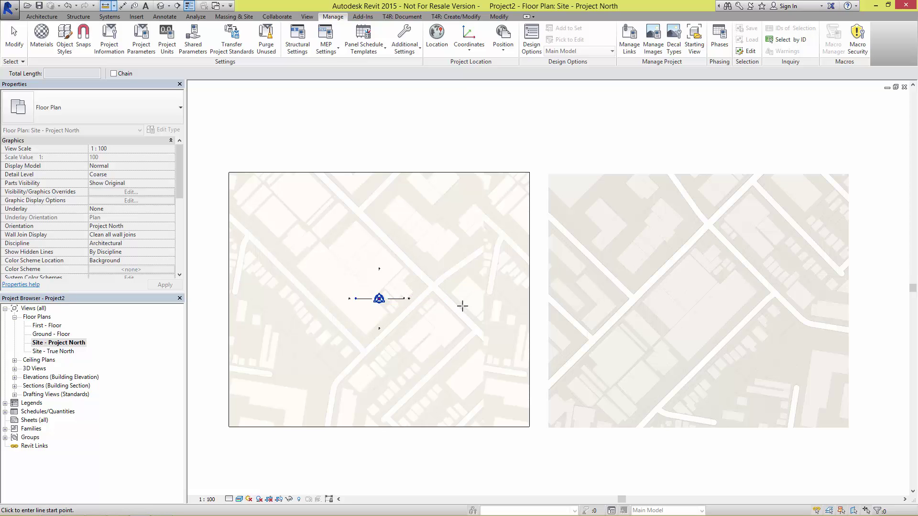
Rotate the Topo-Satellite image texture to 90° in the Texture Editor and save the material
{"action": "left_click", "coordinate": [41, 45]}
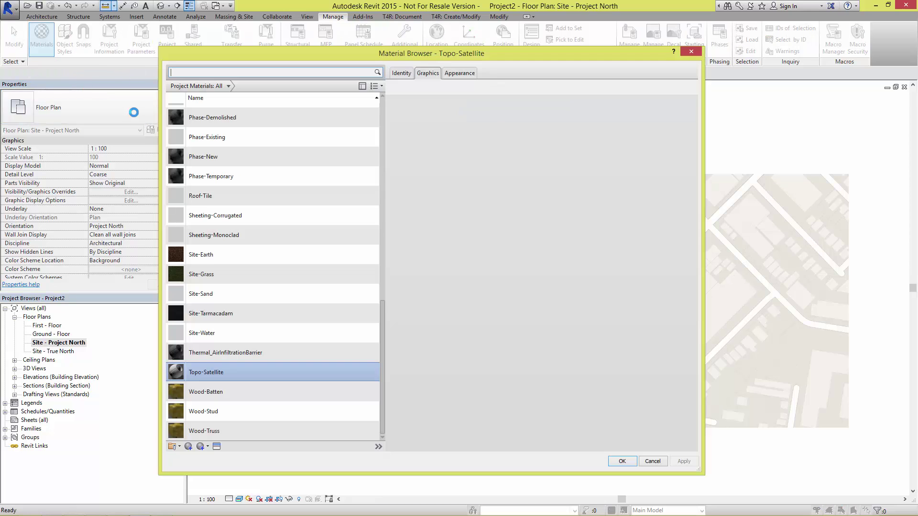
{"action": "left_click", "coordinate": [455, 73]}
{"action": "left_click", "coordinate": [492, 229]}
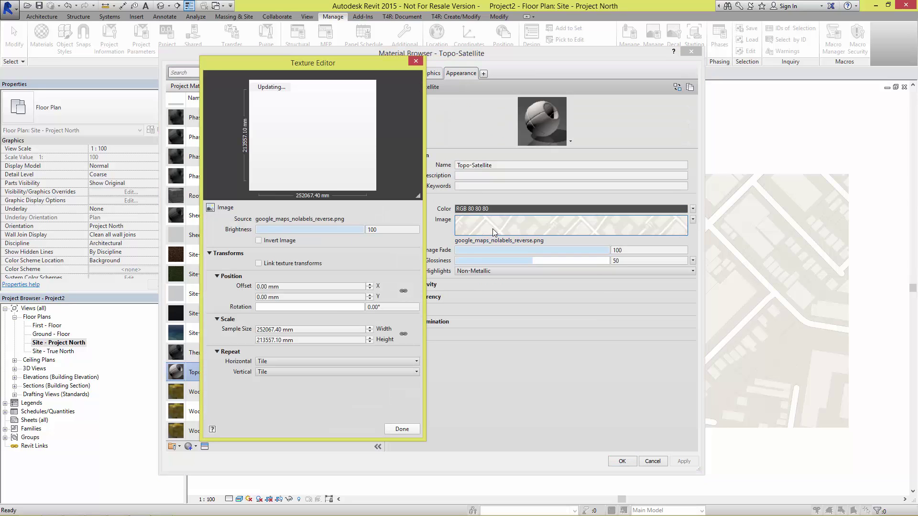
{"action": "left_click", "coordinate": [258, 307]}
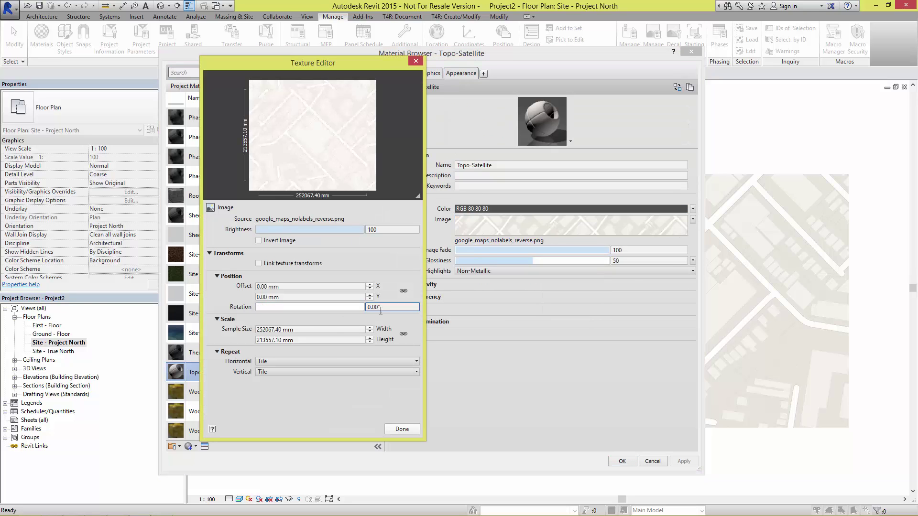
{"action": "type", "text": "90"}
{"action": "key", "text": "Return"}
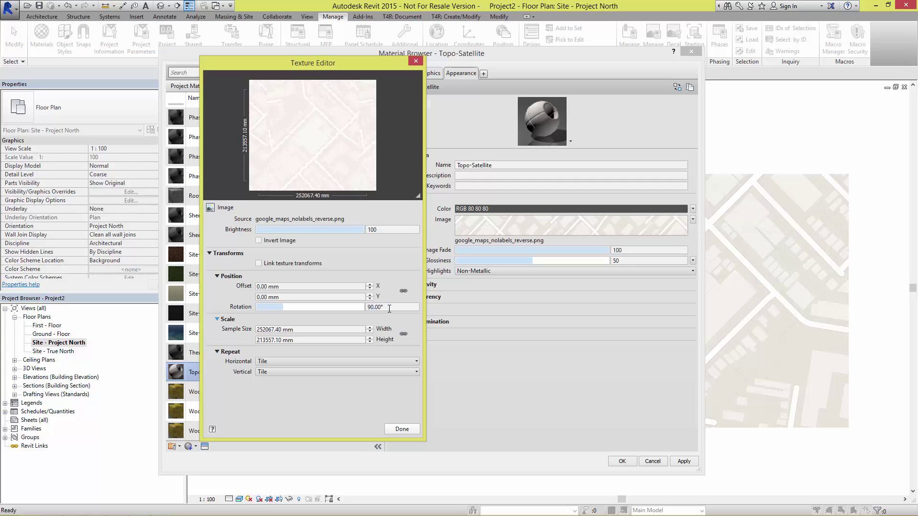
{"action": "left_click", "coordinate": [402, 428]}
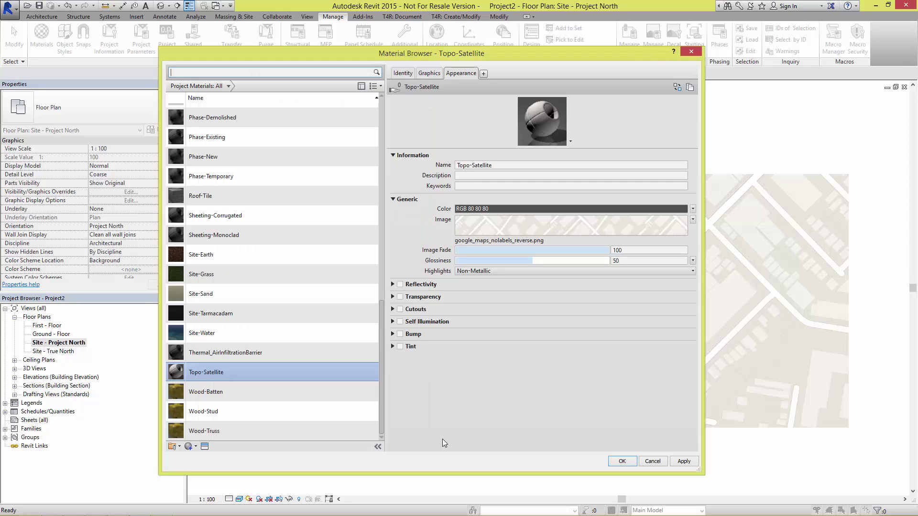
{"action": "left_click", "coordinate": [616, 461]}
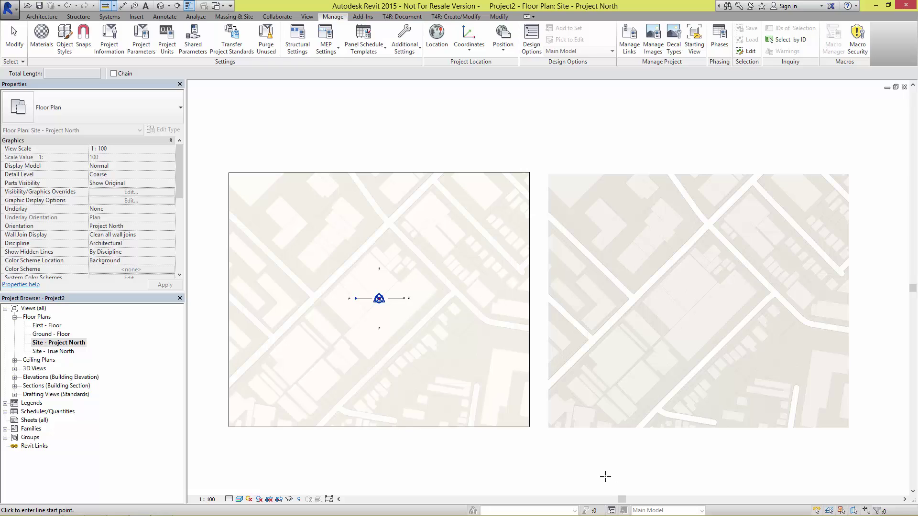
{"action": "key", "text": "Escape"}
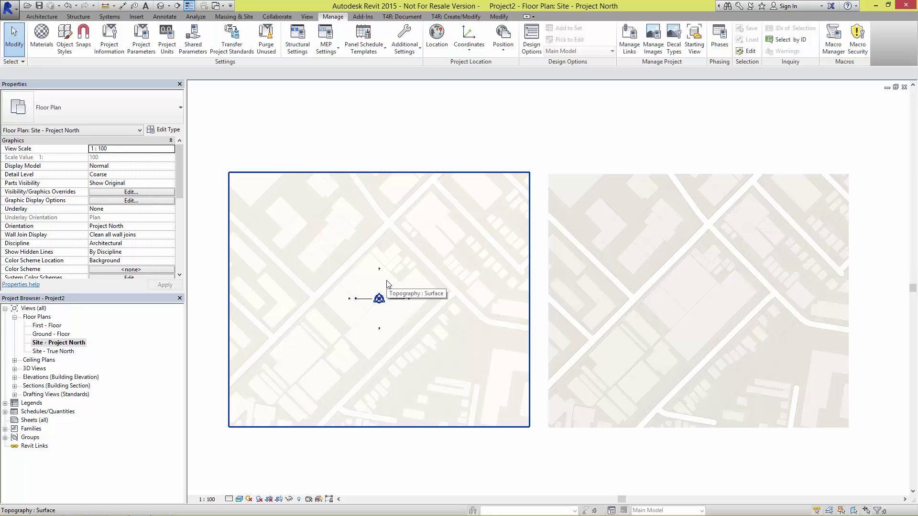
{"action": "left_click", "coordinate": [699, 281]}
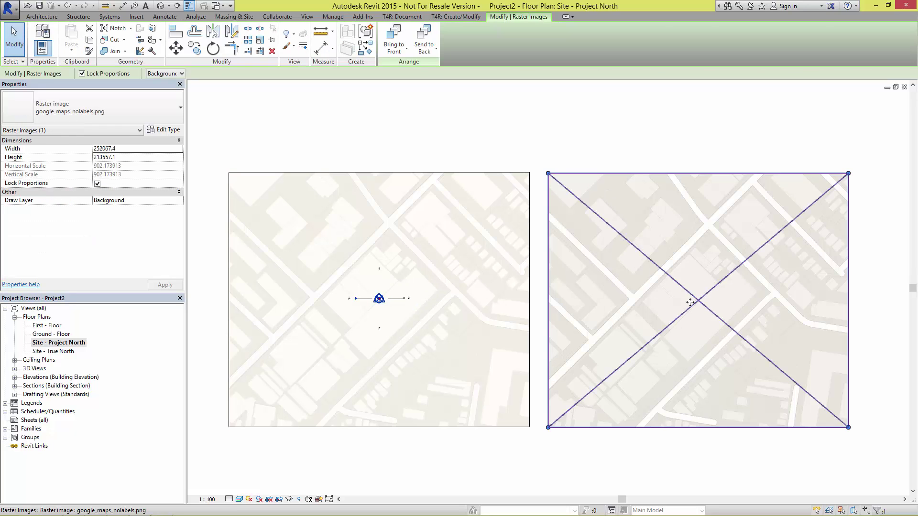
{"action": "left_click", "coordinate": [609, 464]}
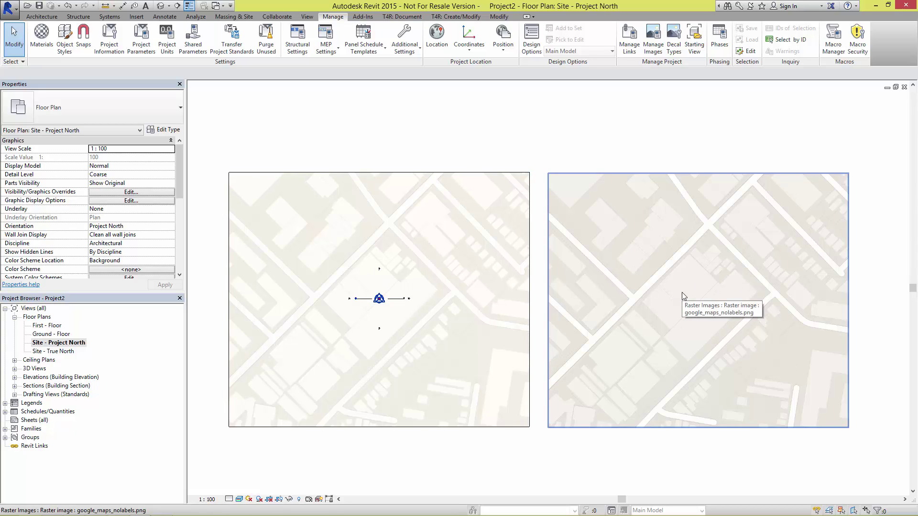
Switch to the {3D} view and set its visual style to Realistic
{"action": "key", "text": "ctrl+Tab"}
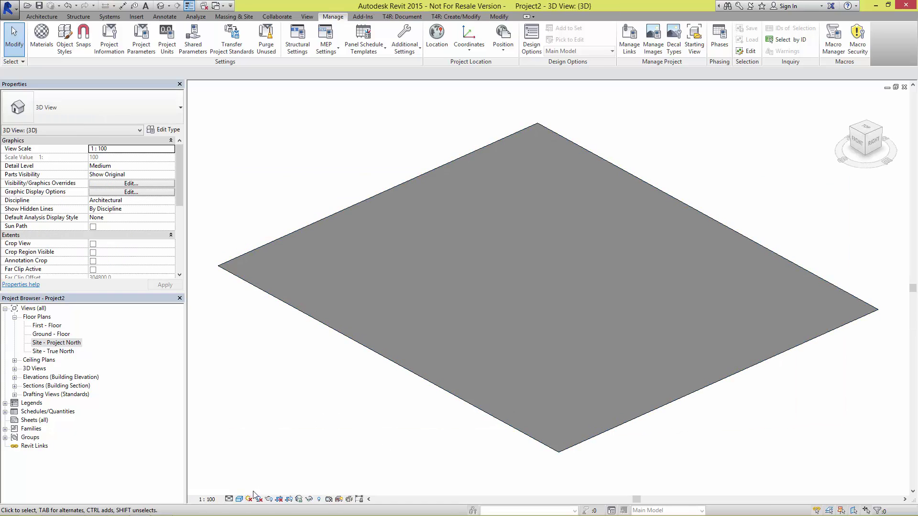
{"action": "left_click", "coordinate": [239, 499]}
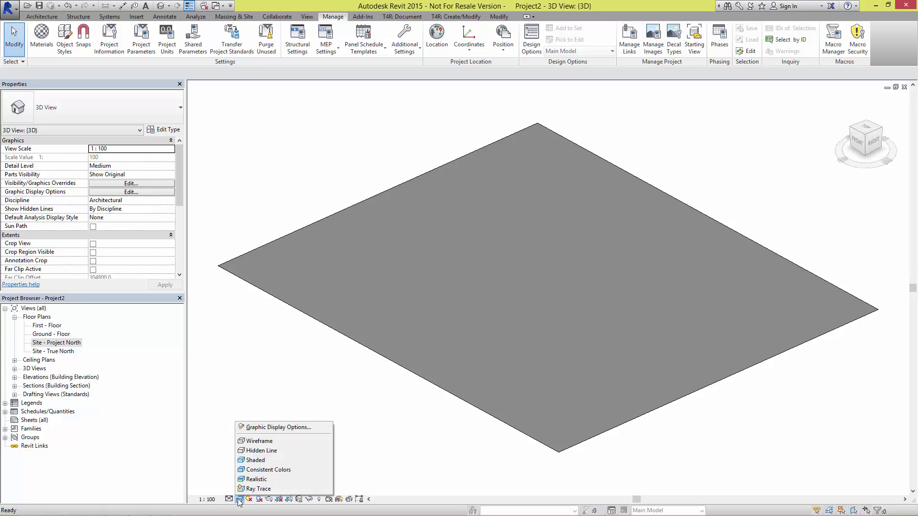
{"action": "left_click", "coordinate": [254, 478]}
{"action": "middle_click_drag", "start_coordinate": [451, 382], "coordinate": [478, 239], "text": "shift"}
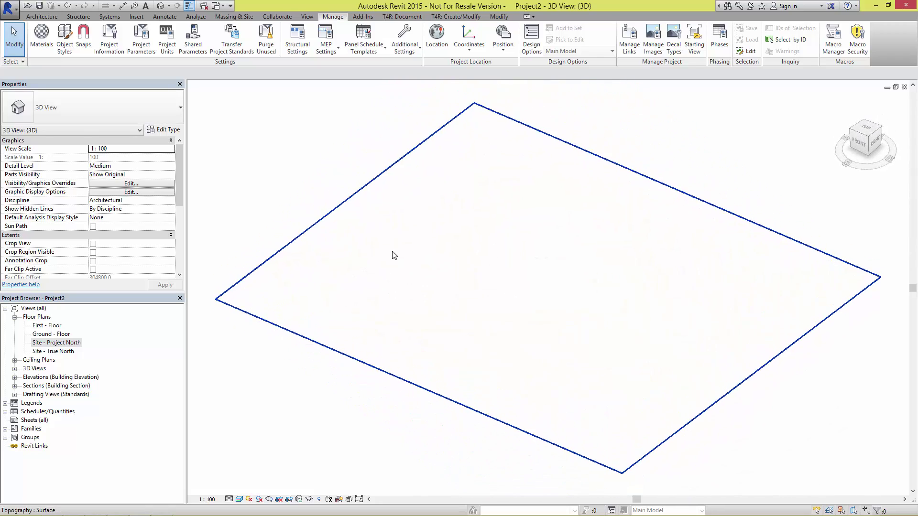
Lower the Topo-Satellite Image Fade slider to 77, apply it, and close Materials
{"action": "left_click", "coordinate": [50, 46]}
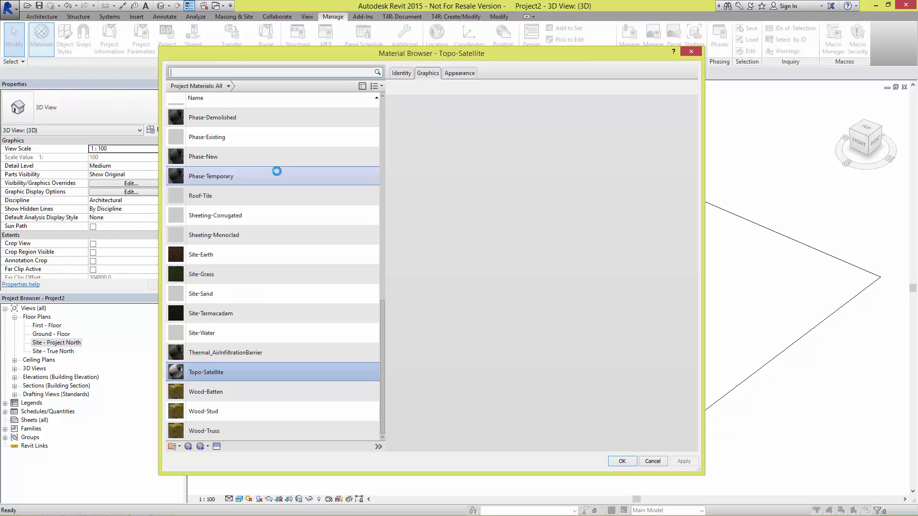
{"action": "left_click", "coordinate": [461, 72]}
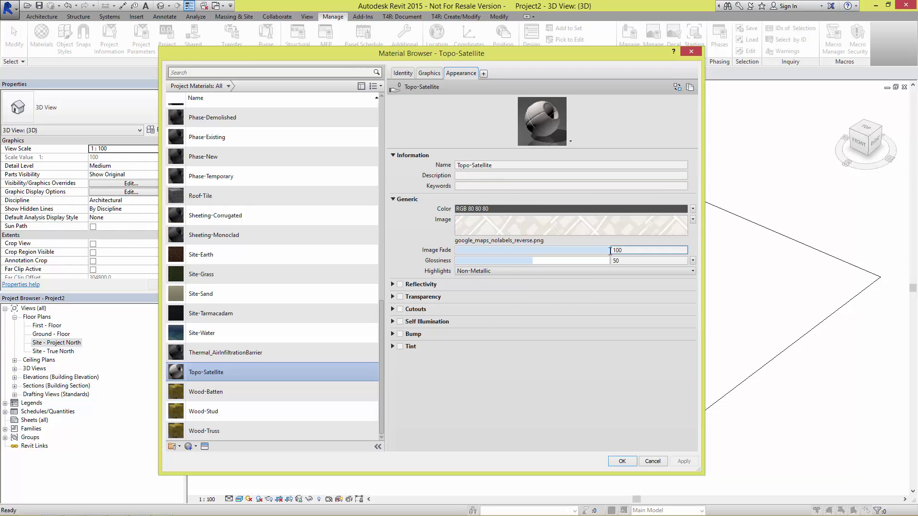
{"action": "left_click_drag", "start_coordinate": [541, 58], "coordinate": [261, 53]}
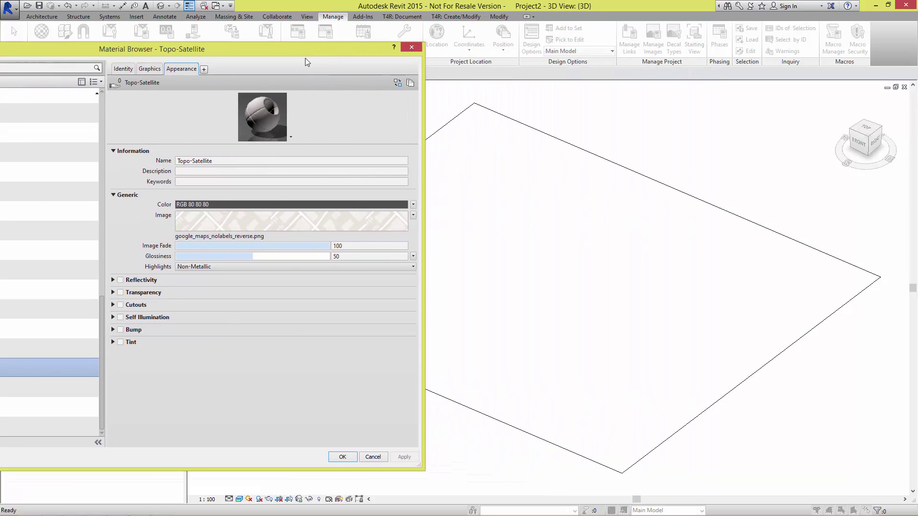
{"action": "left_click_drag", "start_coordinate": [329, 245], "coordinate": [295, 246]}
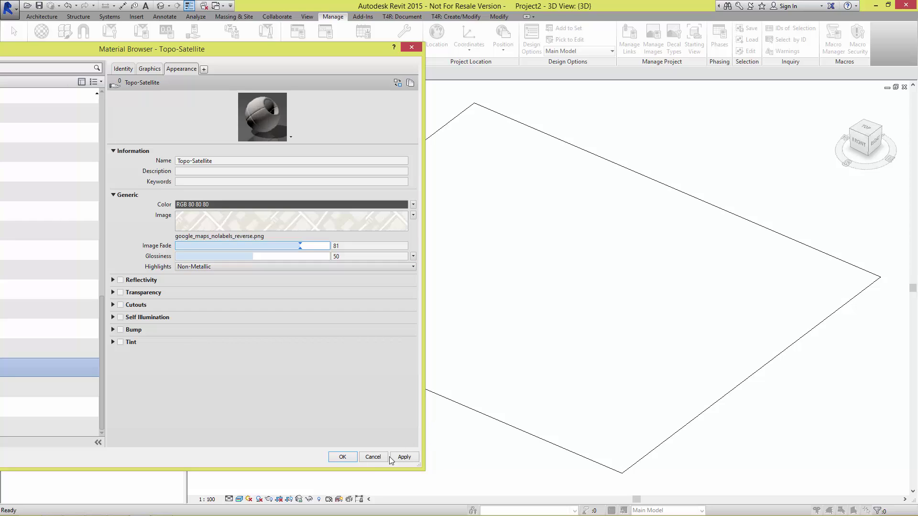
{"action": "left_click", "coordinate": [398, 457]}
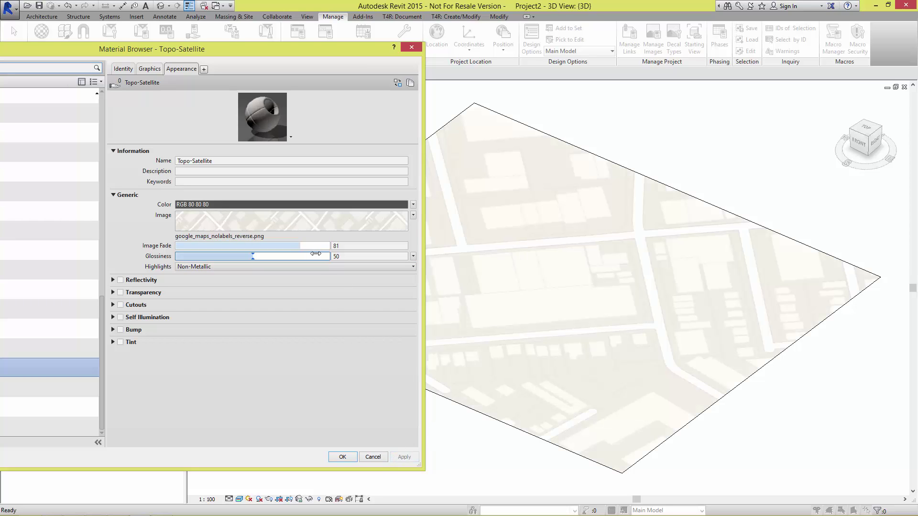
{"action": "left_click_drag", "start_coordinate": [295, 247], "coordinate": [293, 246]}
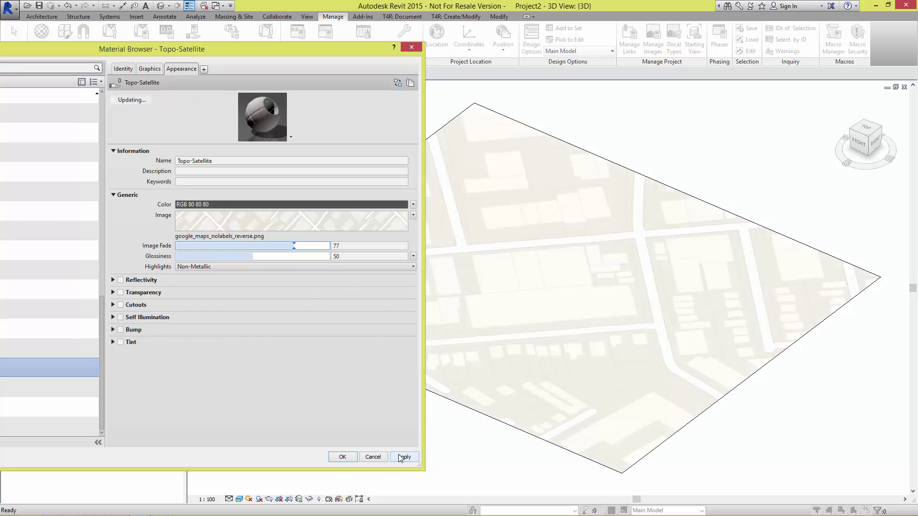
{"action": "left_click", "coordinate": [401, 457]}
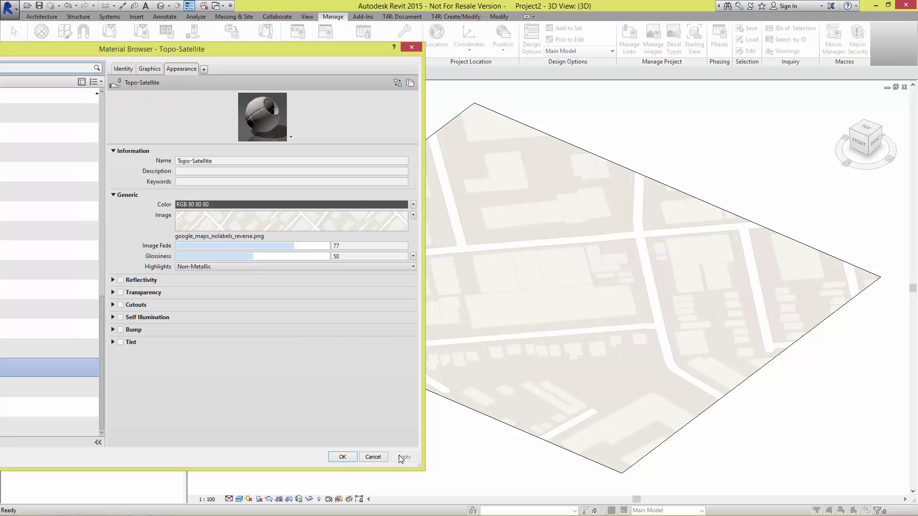
{"action": "left_click", "coordinate": [341, 460]}
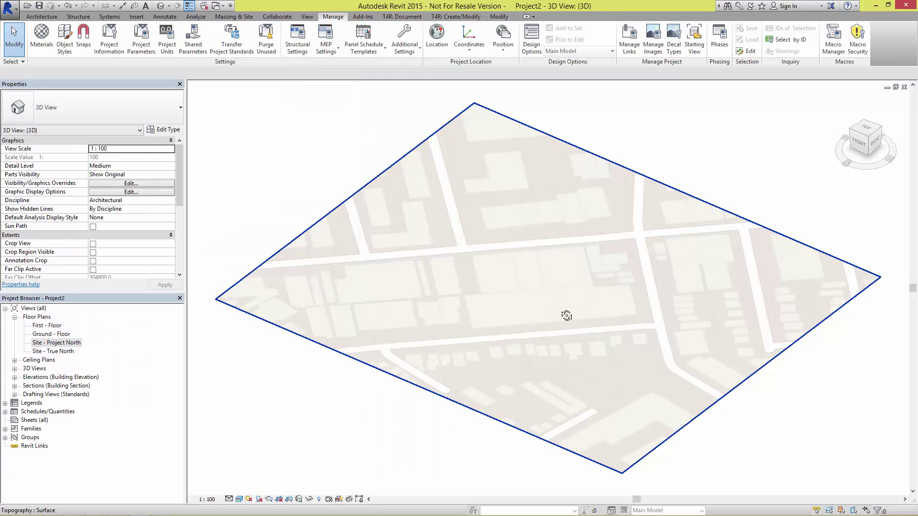
Go back to the Site - Project North plan and open its visual style list
{"action": "middle_click_drag", "start_coordinate": [566, 322], "coordinate": [521, 384], "text": "shift"}
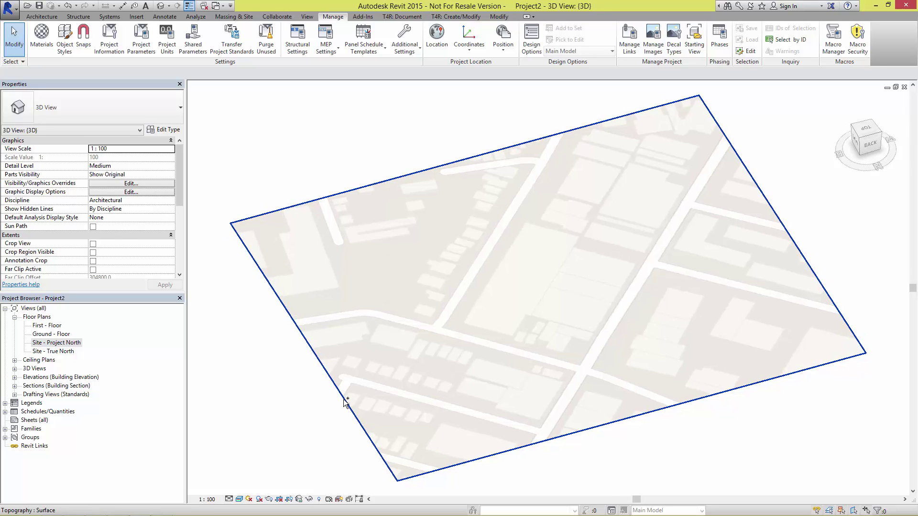
{"action": "key", "text": "ctrl+Tab"}
{"action": "middle_click_drag", "start_coordinate": [444, 432], "coordinate": [493, 427]}
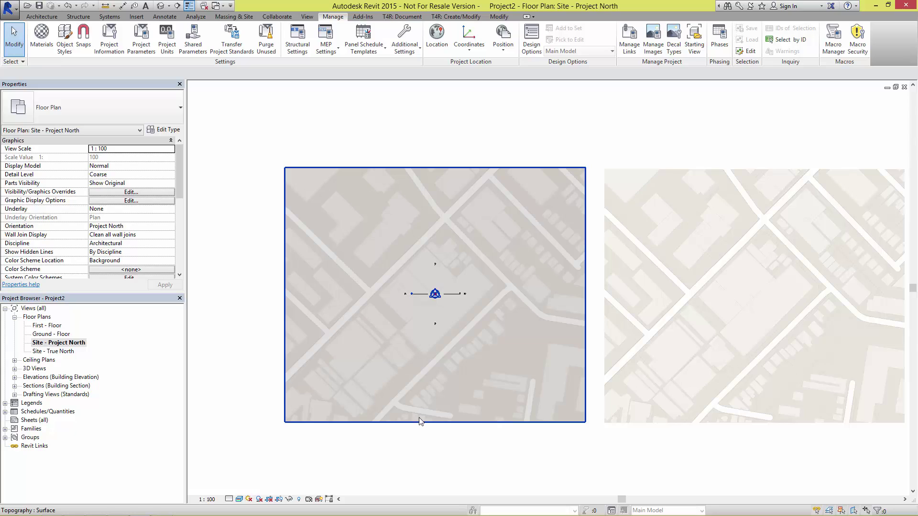
{"action": "left_click", "coordinate": [238, 499]}
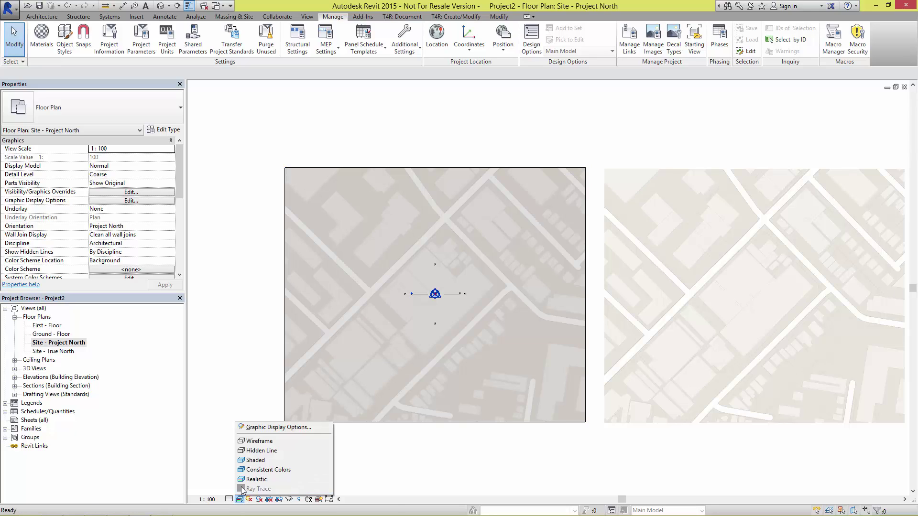
In Graphic Display Options lighting, set sun intensity to 50 and apply
{"action": "left_click", "coordinate": [274, 427]}
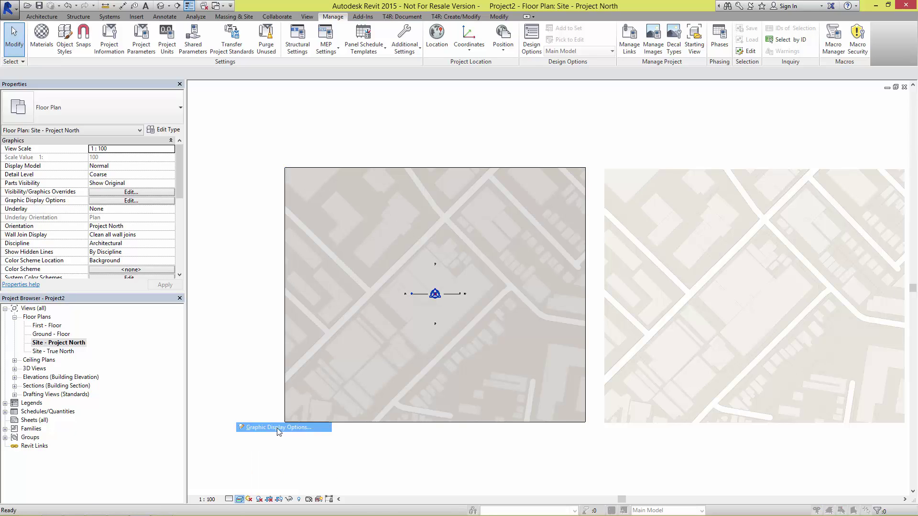
{"action": "left_click", "coordinate": [208, 245]}
{"action": "left_click_drag", "start_coordinate": [348, 300], "coordinate": [330, 298]}
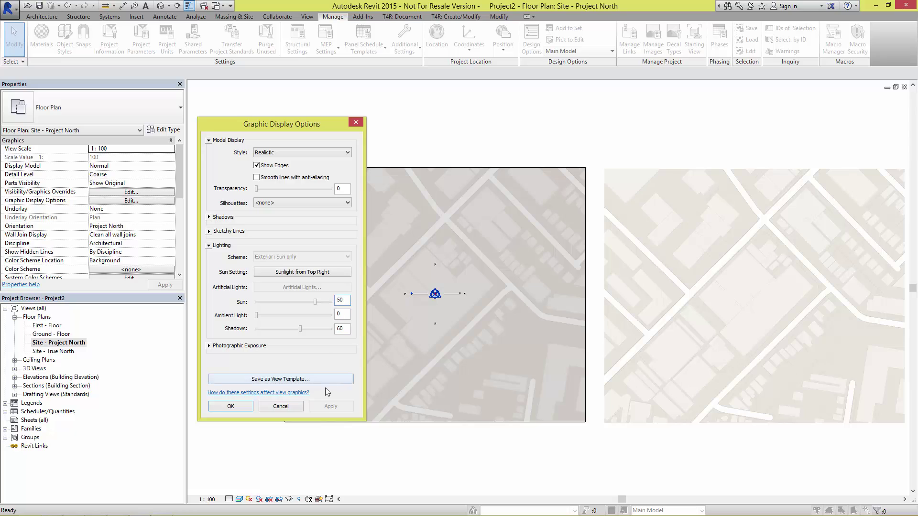
{"action": "type", "text": "50"}
{"action": "left_click", "coordinate": [331, 406]}
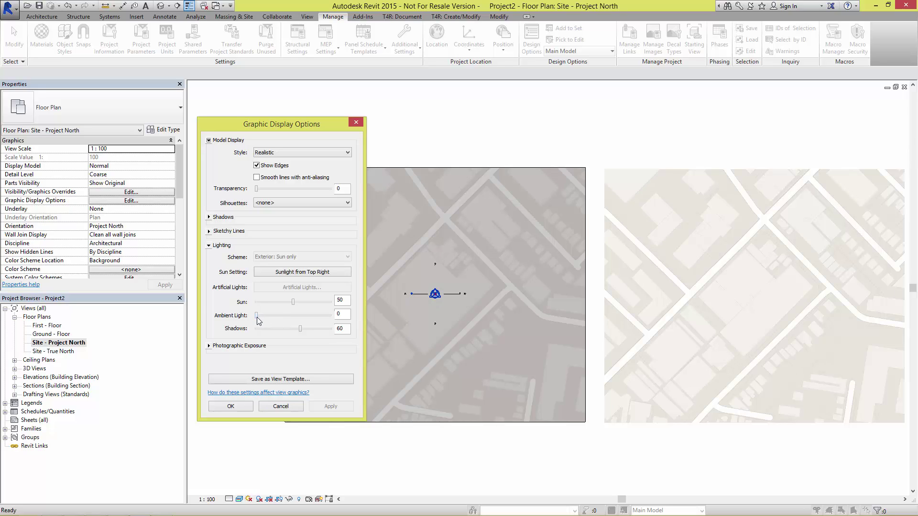
Set ambient light and shadows to 25 each, apply, and close the dialog
{"action": "left_click_drag", "start_coordinate": [257, 317], "coordinate": [277, 317]}
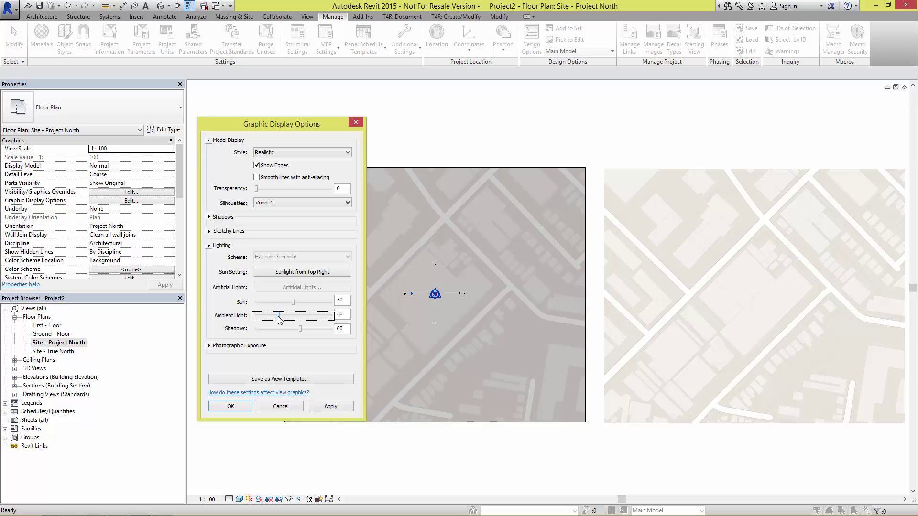
{"action": "left_click", "coordinate": [339, 407]}
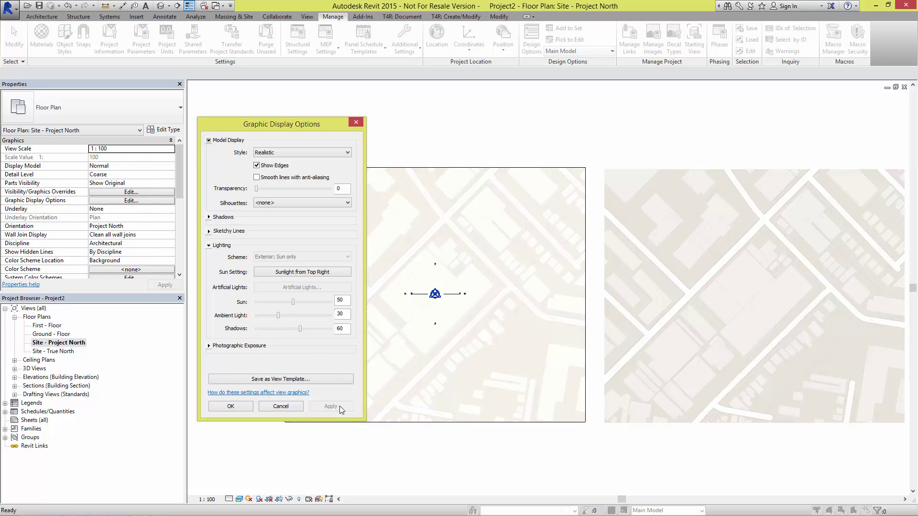
{"action": "left_click", "coordinate": [334, 314]}
{"action": "type", "text": "25"}
{"action": "left_click", "coordinate": [345, 328]}
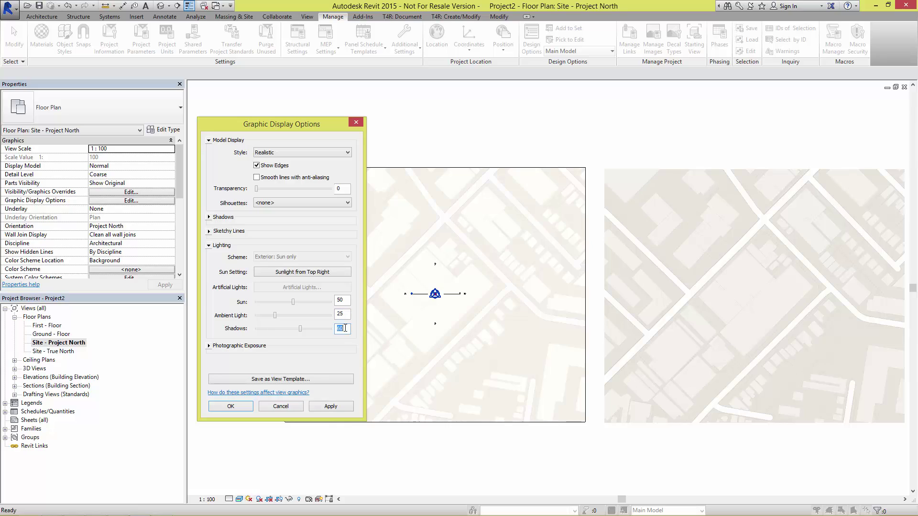
{"action": "left_click", "coordinate": [319, 407]}
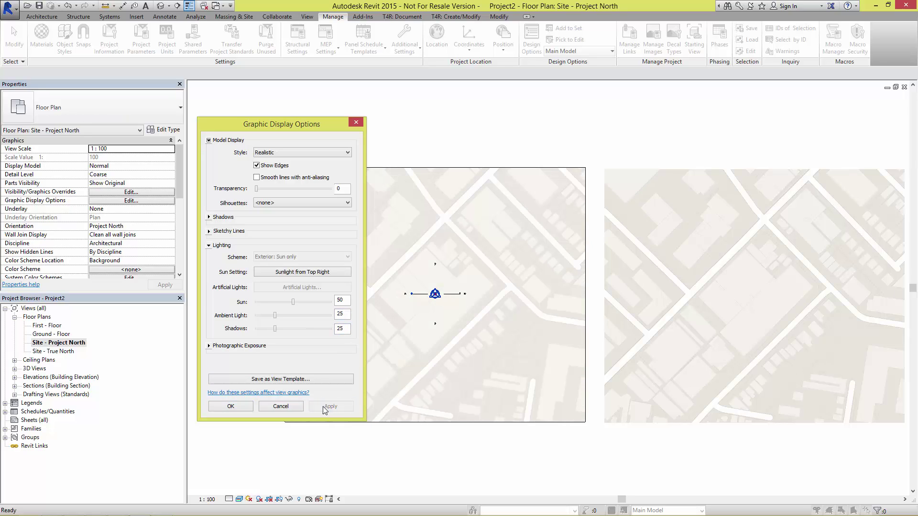
{"action": "left_click", "coordinate": [246, 407]}
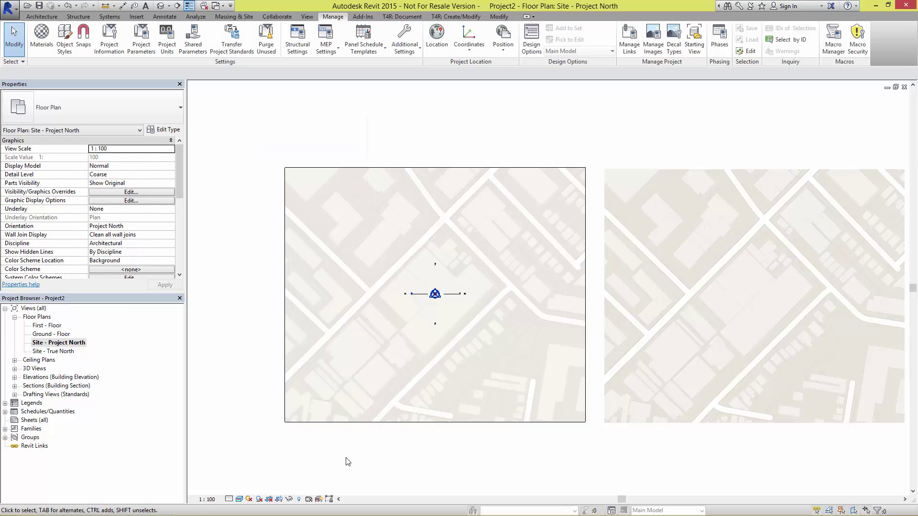
Check the Topo-Satellite image and fade settings, then preview the textured site in 3D
{"action": "left_click", "coordinate": [239, 499]}
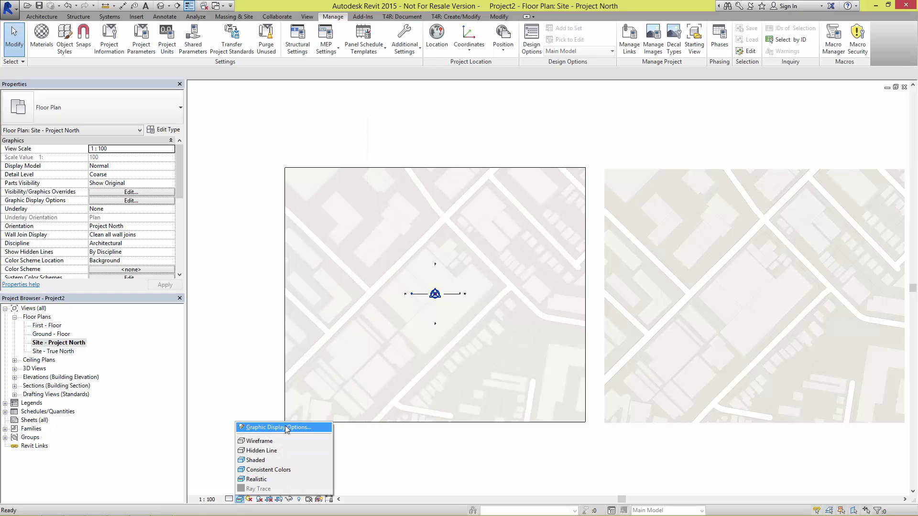
{"action": "left_click", "coordinate": [427, 456]}
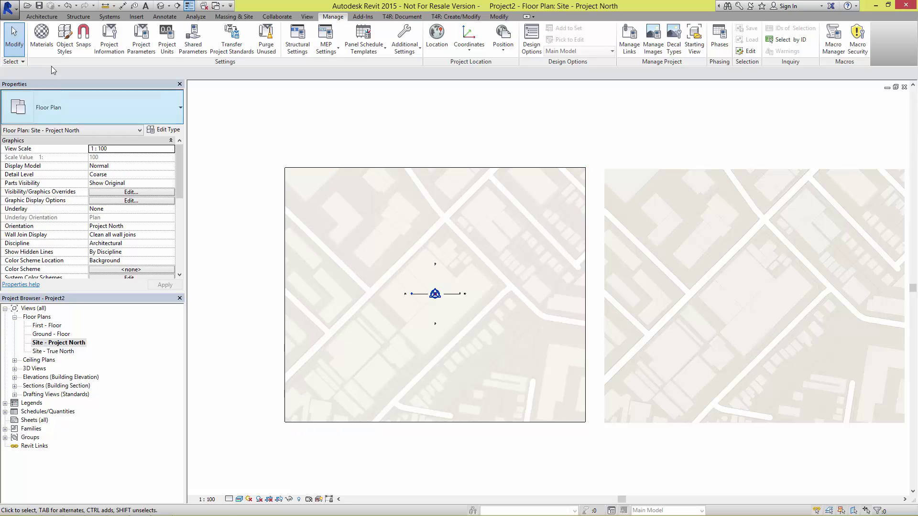
{"action": "left_click", "coordinate": [41, 35]}
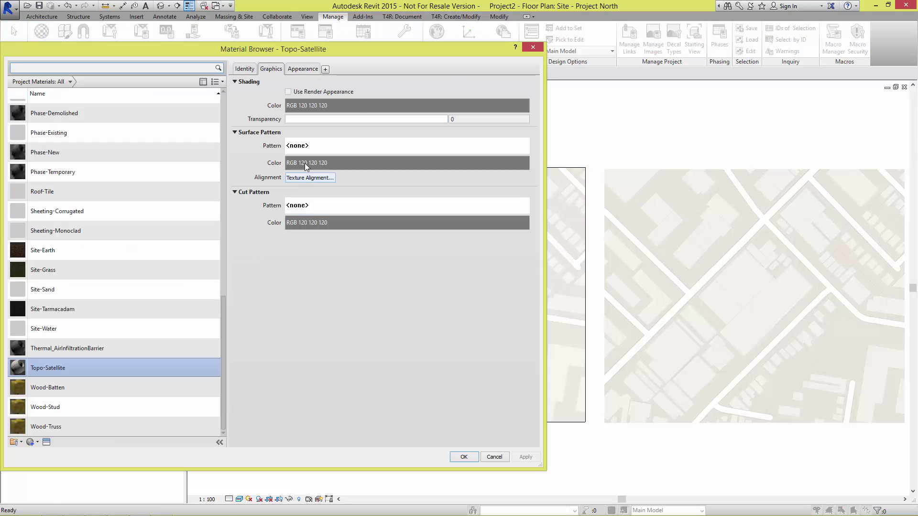
{"action": "left_click", "coordinate": [311, 70]}
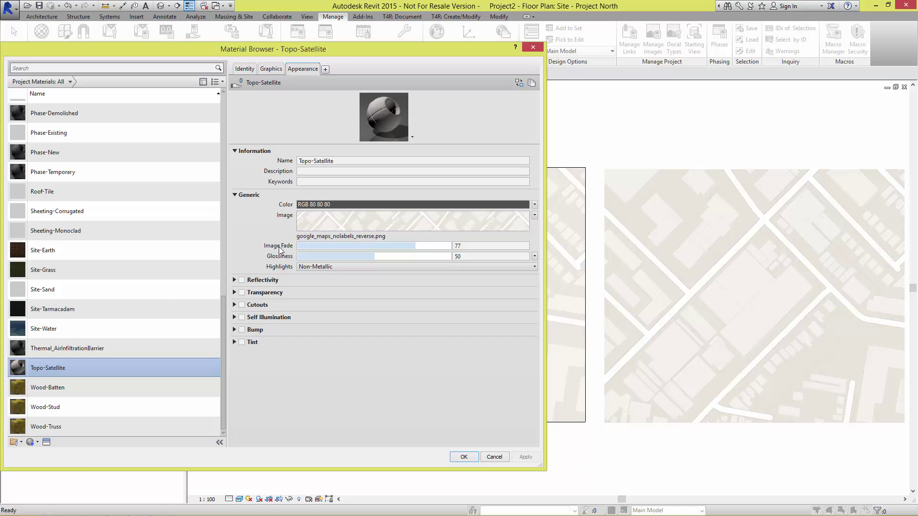
{"action": "left_click", "coordinate": [463, 457]}
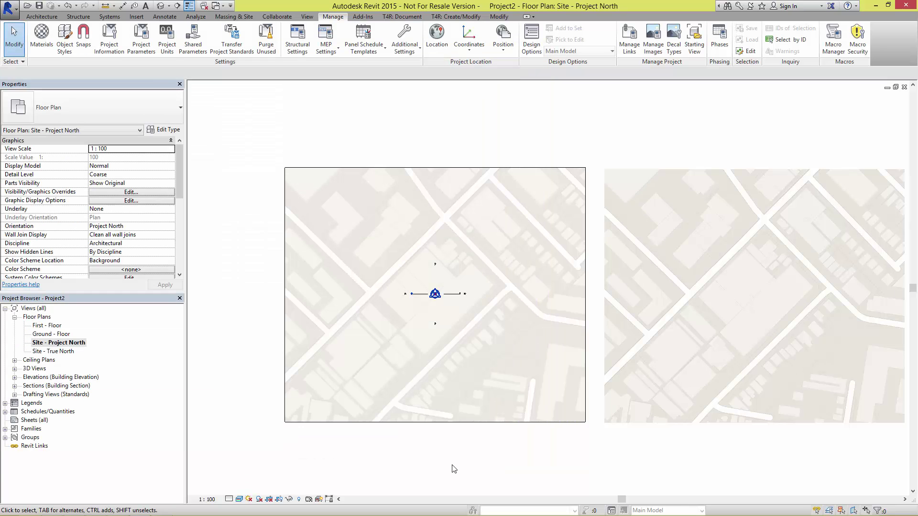
{"action": "key", "text": "3"}
{"action": "key", "text": "d"}
{"action": "middle_click_drag", "start_coordinate": [469, 437], "coordinate": [479, 383], "text": "shift"}
In the Site - Project North plan, delete the duplicate map image on the right
{"action": "key", "text": "ctrl+Tab"}
{"action": "left_click", "coordinate": [619, 401]}
{"action": "key", "text": "Delete"}
{"action": "middle_click_drag", "start_coordinate": [492, 440], "coordinate": [513, 446]}
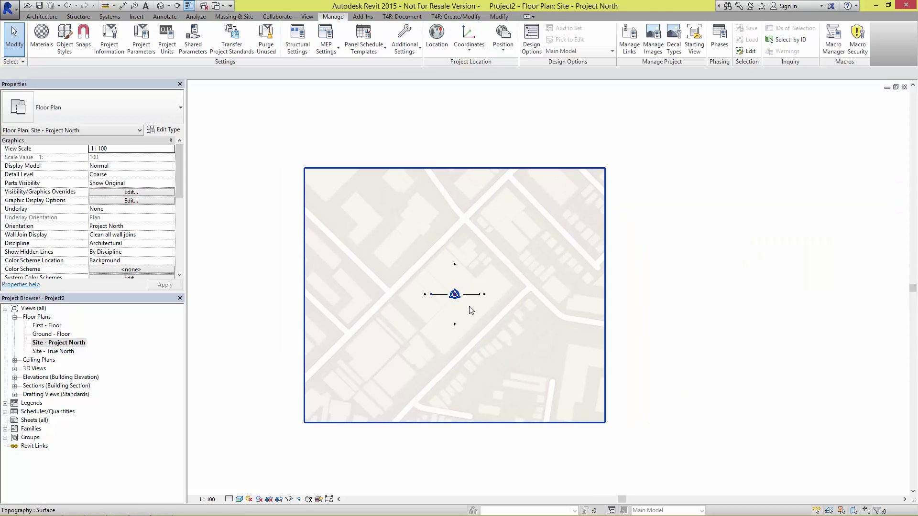
{"action": "scroll", "coordinate": [470, 317], "scroll_direction": "up", "scroll_amount": 2}
{"action": "middle_click_drag", "start_coordinate": [469, 319], "coordinate": [492, 321]}
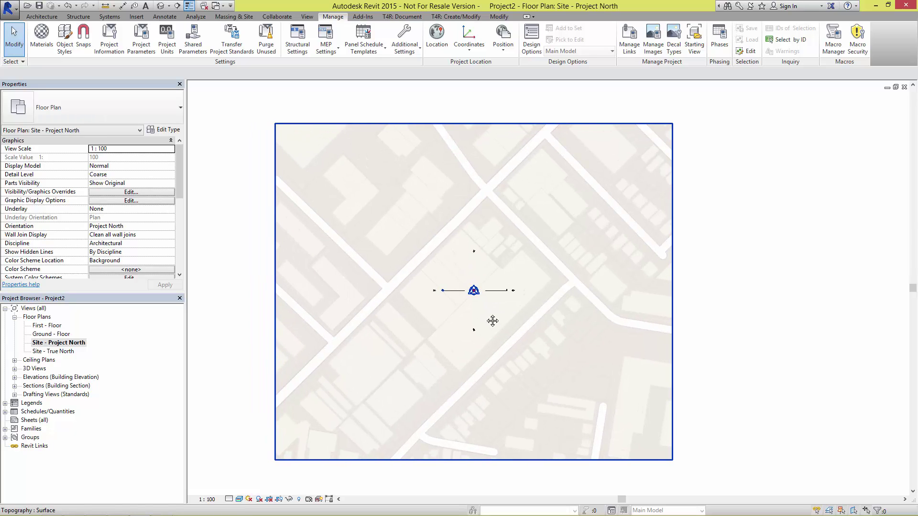
Start a topography subregion sketch, placing the block's top and right corner points
{"action": "left_click", "coordinate": [233, 16]}
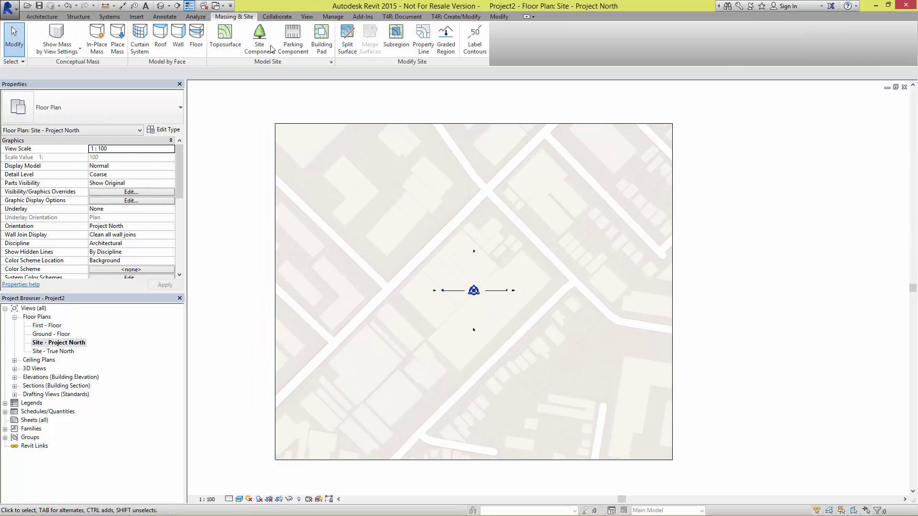
{"action": "left_click", "coordinate": [397, 46]}
{"action": "scroll", "coordinate": [479, 231], "scroll_direction": "up", "scroll_amount": 1}
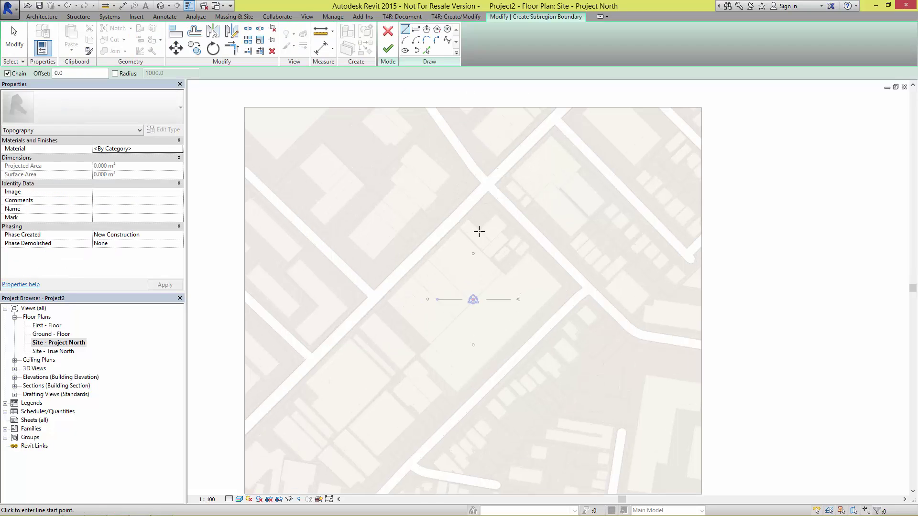
{"action": "scroll", "coordinate": [485, 194], "scroll_direction": "up", "scroll_amount": 2}
{"action": "left_click", "coordinate": [488, 190]}
{"action": "middle_click_drag", "start_coordinate": [603, 283], "coordinate": [568, 245]}
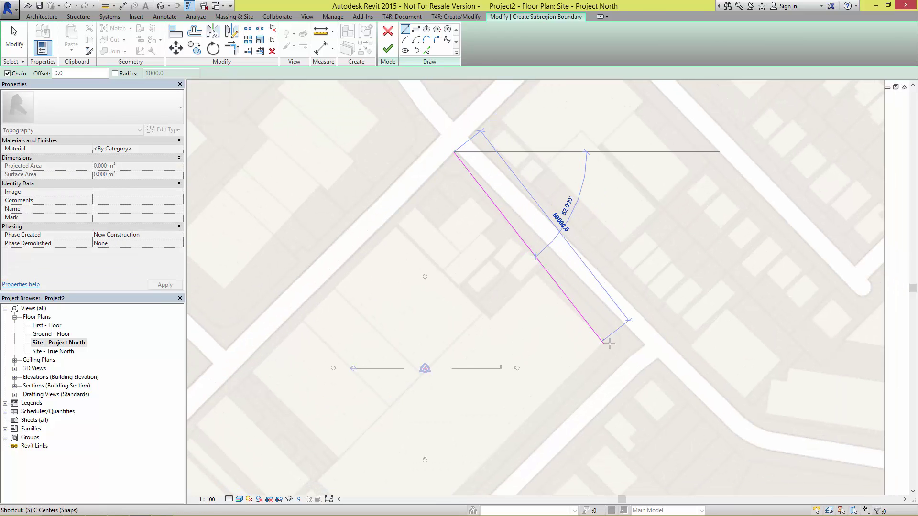
{"action": "left_click", "coordinate": [643, 344]}
Add the bottom and left corners, close the loop, and finish the 6732.512 m² subregion
{"action": "middle_click_drag", "start_coordinate": [643, 344], "coordinate": [637, 257]}
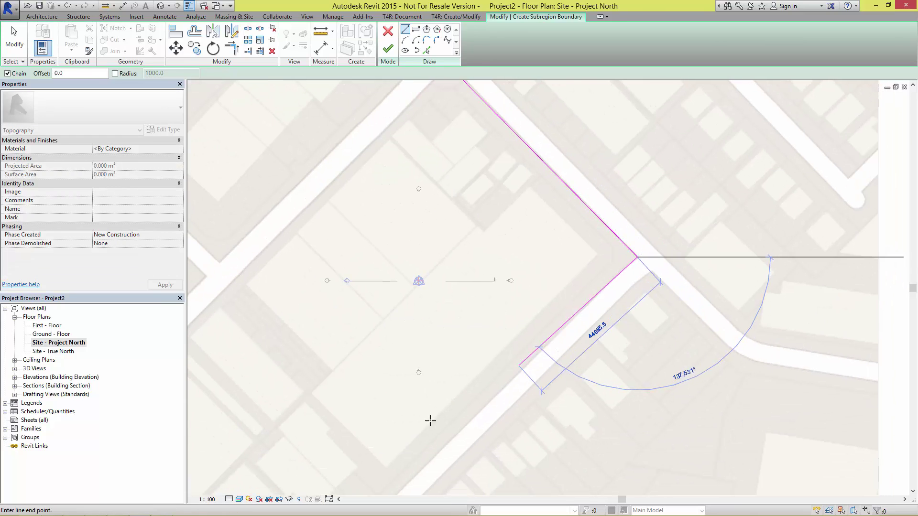
{"action": "left_click", "coordinate": [398, 492]}
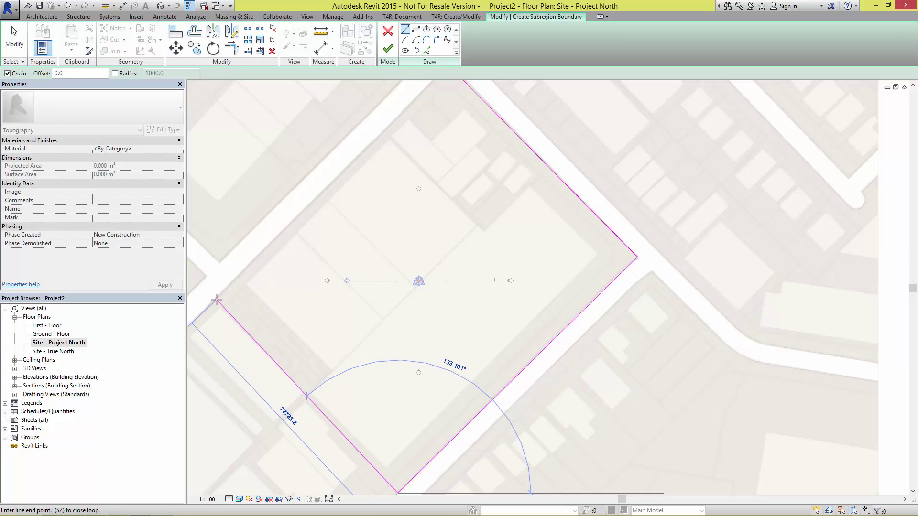
{"action": "left_click", "coordinate": [216, 300]}
{"action": "middle_click_drag", "start_coordinate": [310, 247], "coordinate": [318, 307]}
{"action": "left_click", "coordinate": [458, 127]}
{"action": "scroll", "coordinate": [531, 249], "scroll_direction": "down", "scroll_amount": 2}
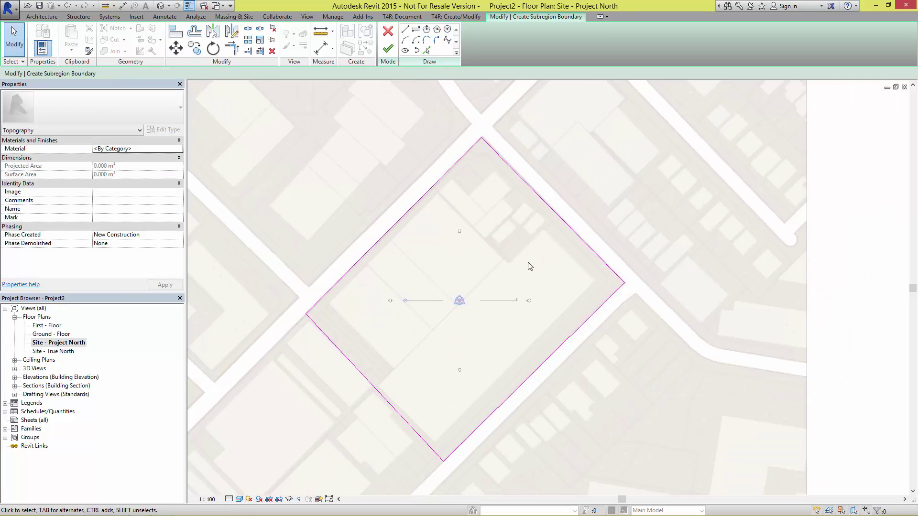
{"action": "left_click", "coordinate": [388, 48]}
Assign the Site-Sand material to the city-block subregion
{"action": "left_click", "coordinate": [688, 330]}
{"action": "scroll", "coordinate": [770, 327], "scroll_direction": "down", "scroll_amount": 1}
{"action": "scroll", "coordinate": [799, 346], "scroll_direction": "down", "scroll_amount": 2}
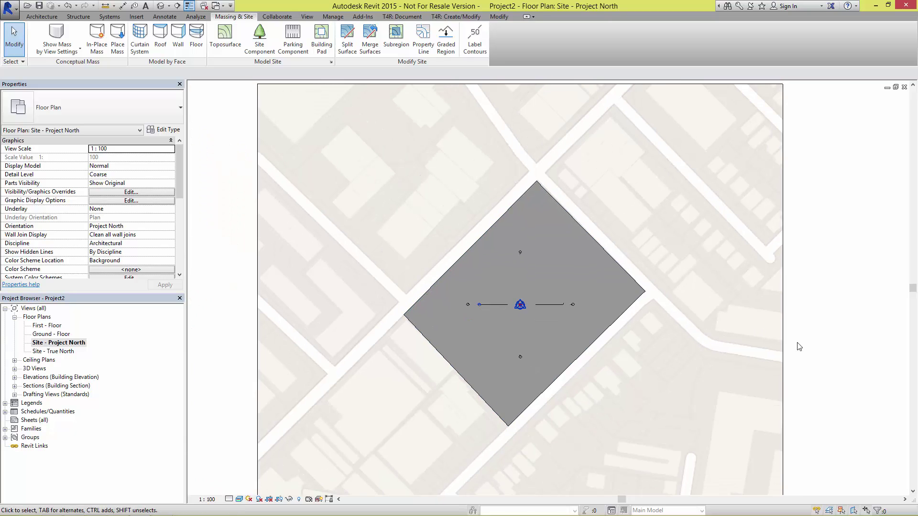
{"action": "middle_click_drag", "start_coordinate": [762, 328], "coordinate": [746, 313]}
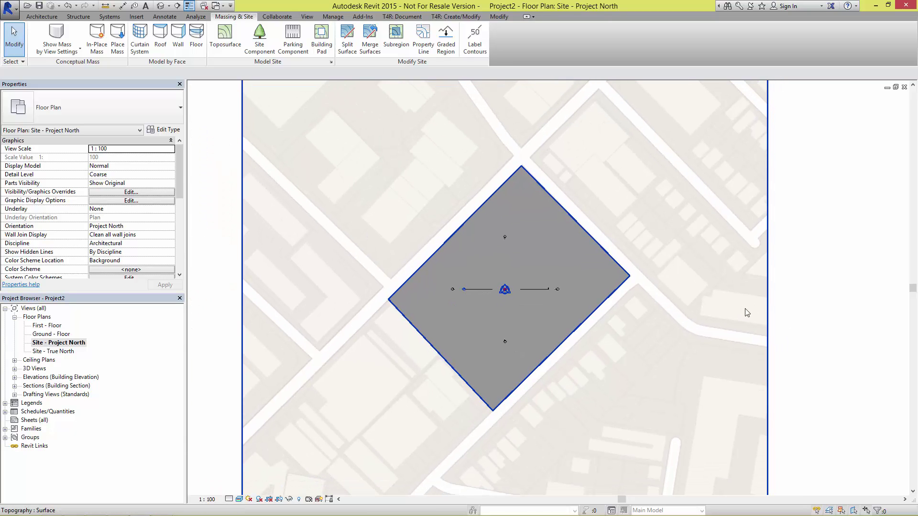
{"action": "left_click", "coordinate": [531, 372]}
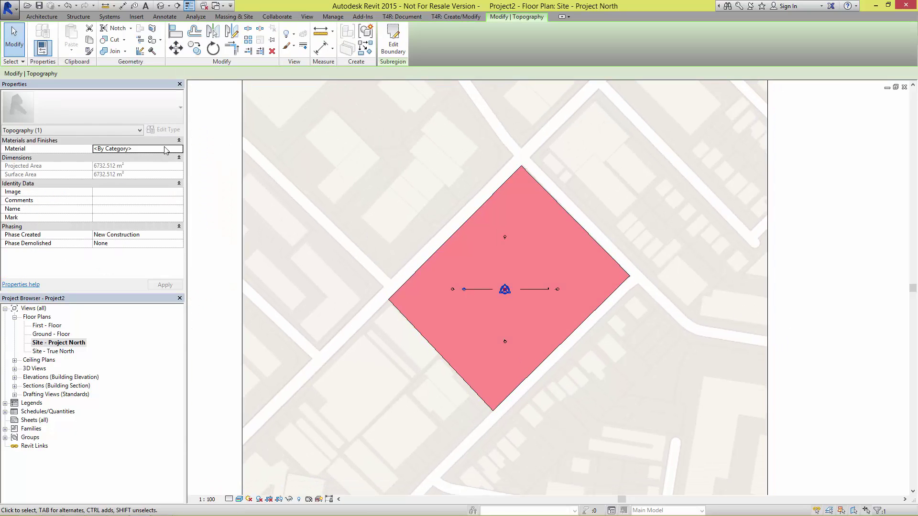
{"action": "left_click", "coordinate": [179, 151]}
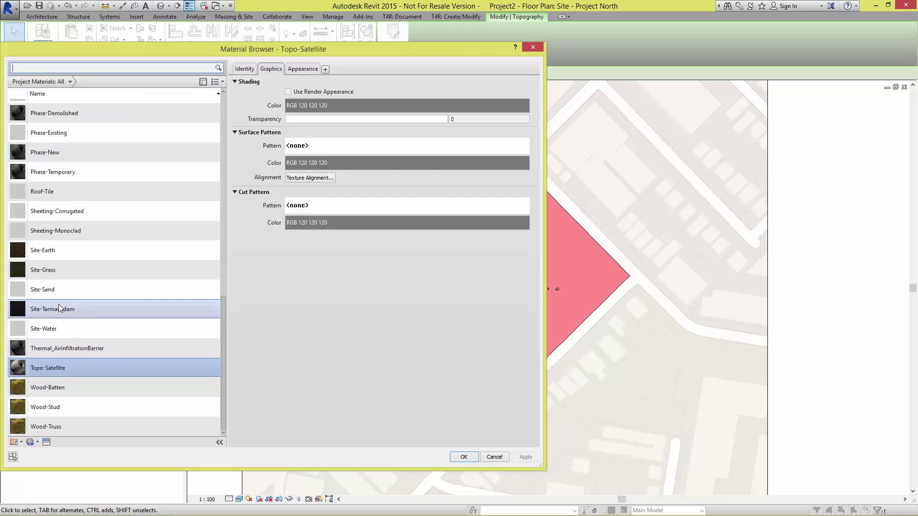
{"action": "left_click", "coordinate": [48, 292]}
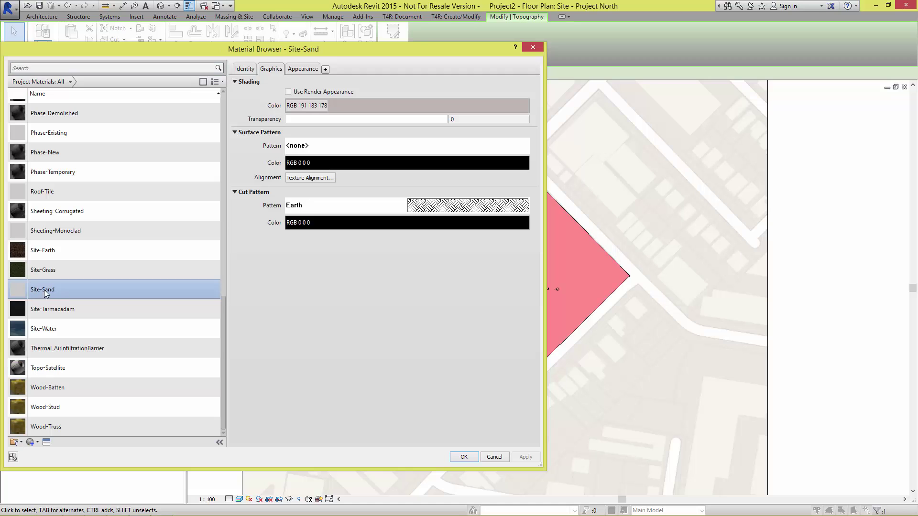
{"action": "left_click", "coordinate": [464, 457]}
{"action": "left_click", "coordinate": [817, 391]}
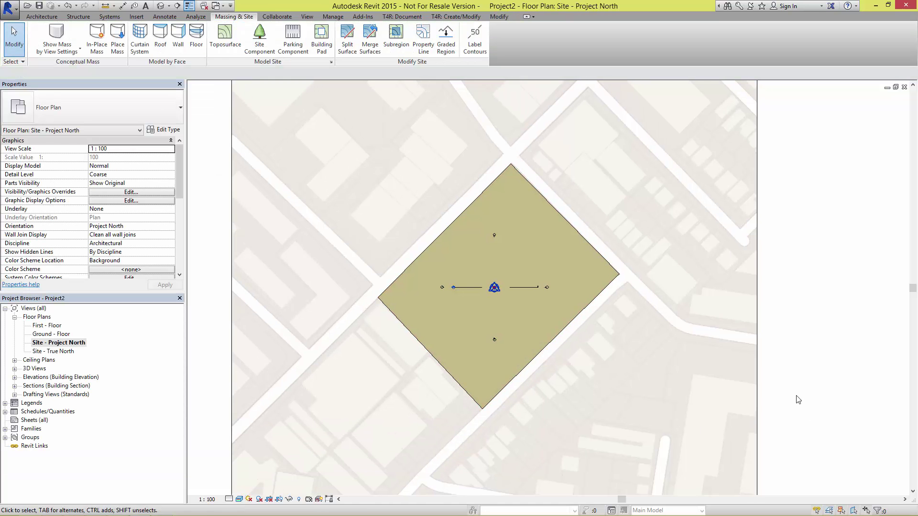
{"action": "middle_click_drag", "start_coordinate": [817, 391], "coordinate": [813, 380]}
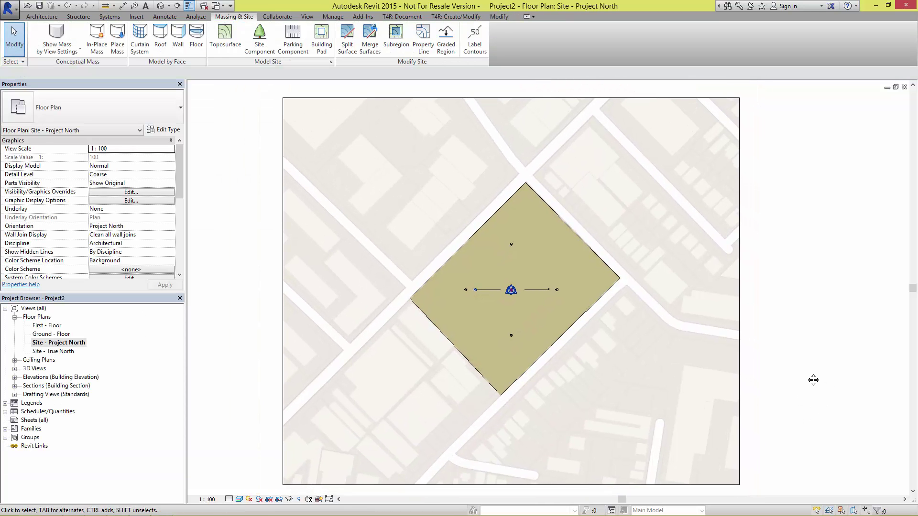
Switch to the 3D view and orbit until the map surface lies nearly flat
{"action": "key", "text": "ctrl+Tab"}
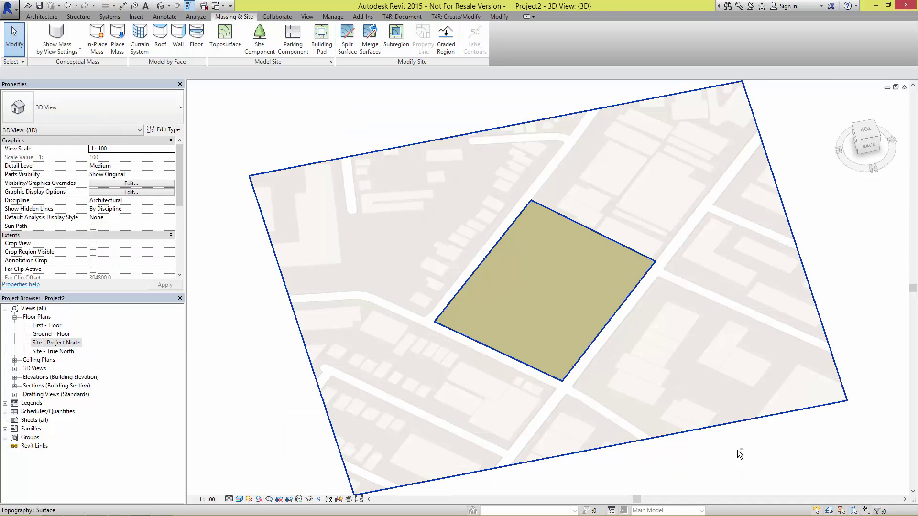
{"action": "middle_click_drag", "start_coordinate": [758, 454], "coordinate": [554, 442], "text": "shift"}
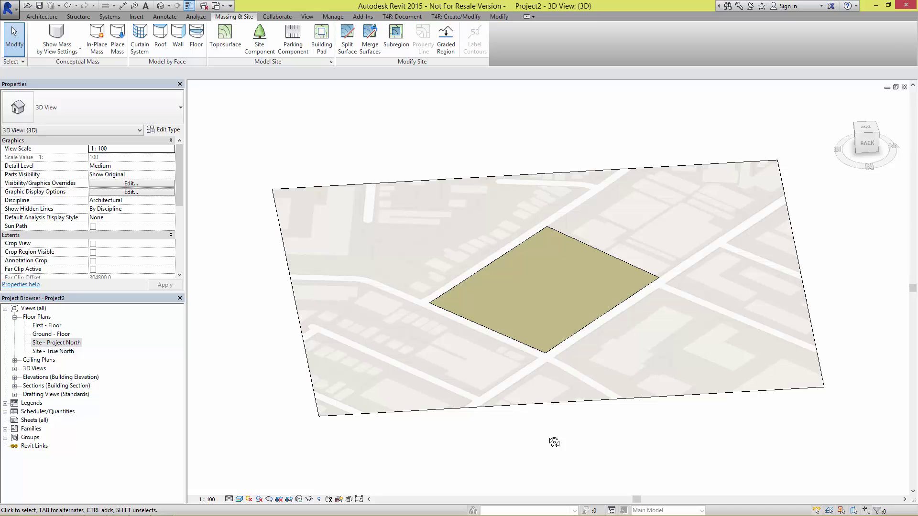